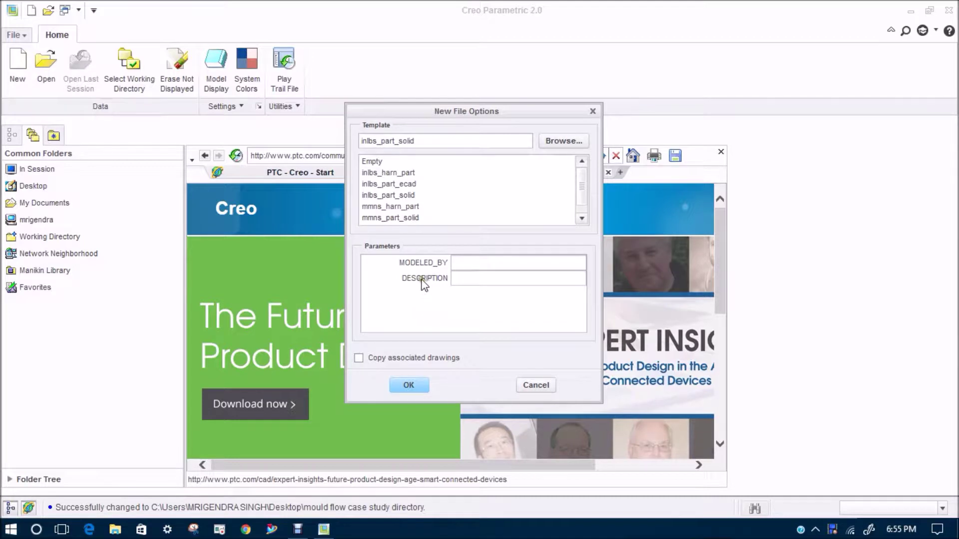
# Step: Set the working directory to the mould flow case study folder
pyautogui.click(590, 113)
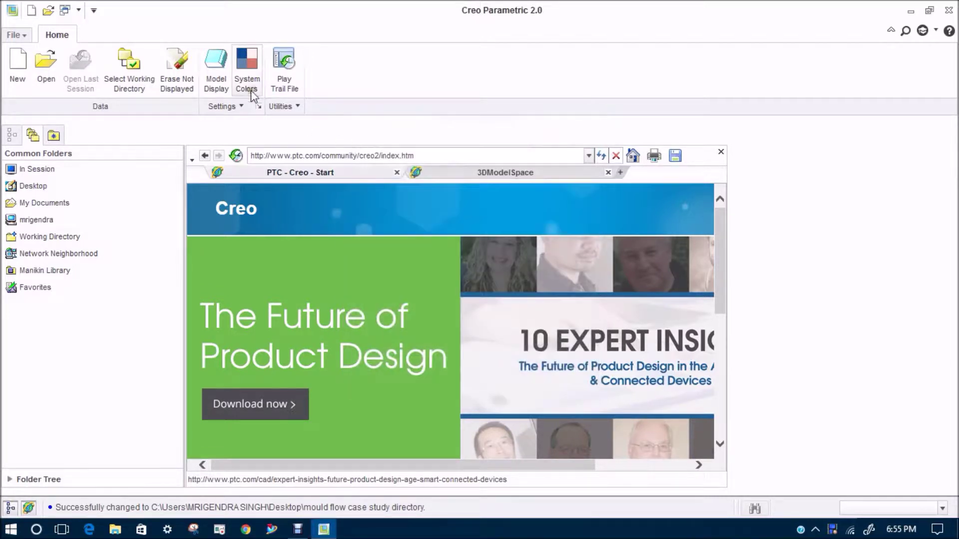
pyautogui.click(129, 70)
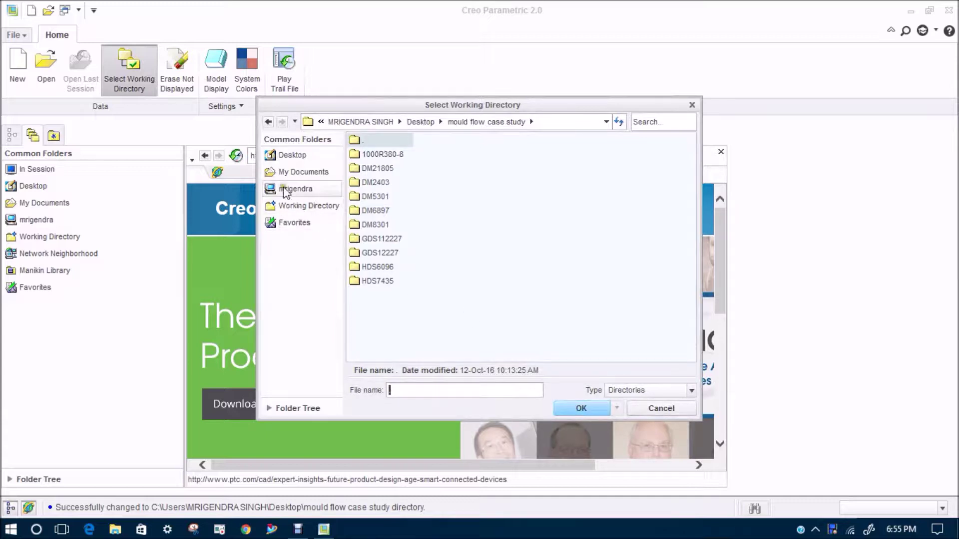
pyautogui.click(559, 409)
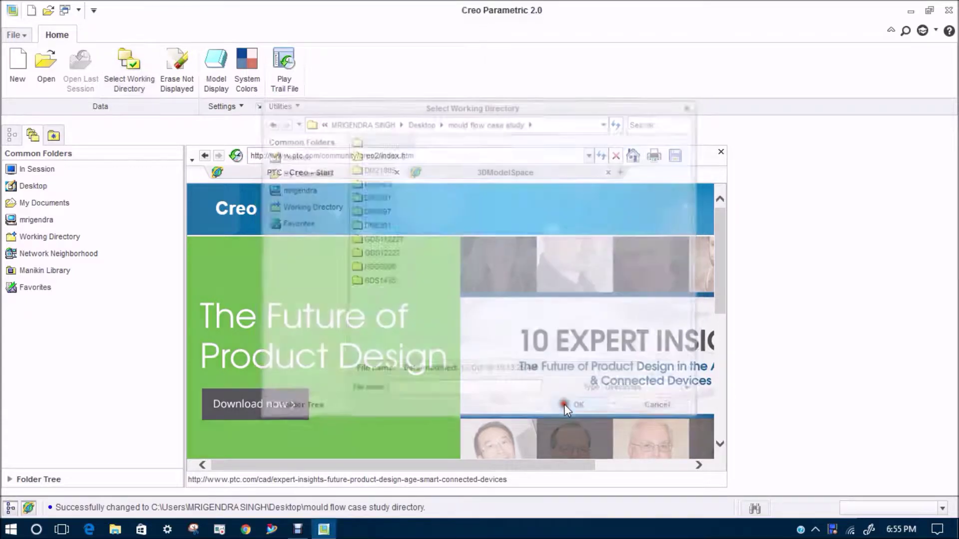
# Step: Create the sheet-metal part DM6978 from the mmns_part_sheetmetal template
pyautogui.click(18, 65)
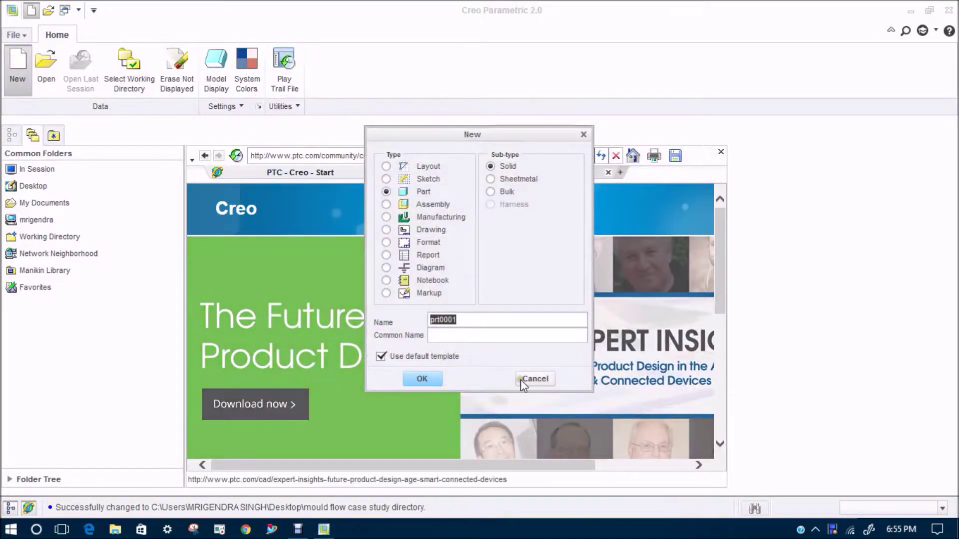
pyautogui.click(381, 356)
pyautogui.click(506, 183)
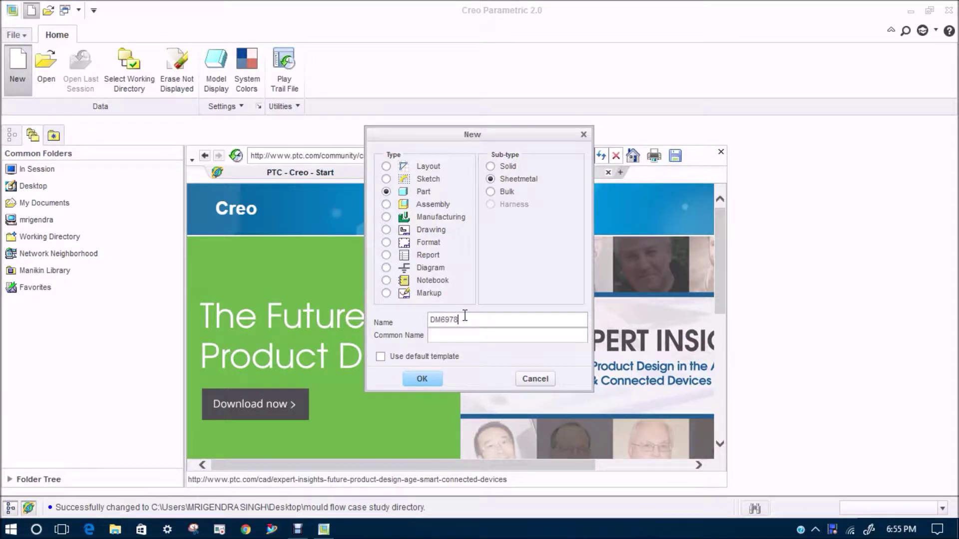
pyautogui.click(422, 378)
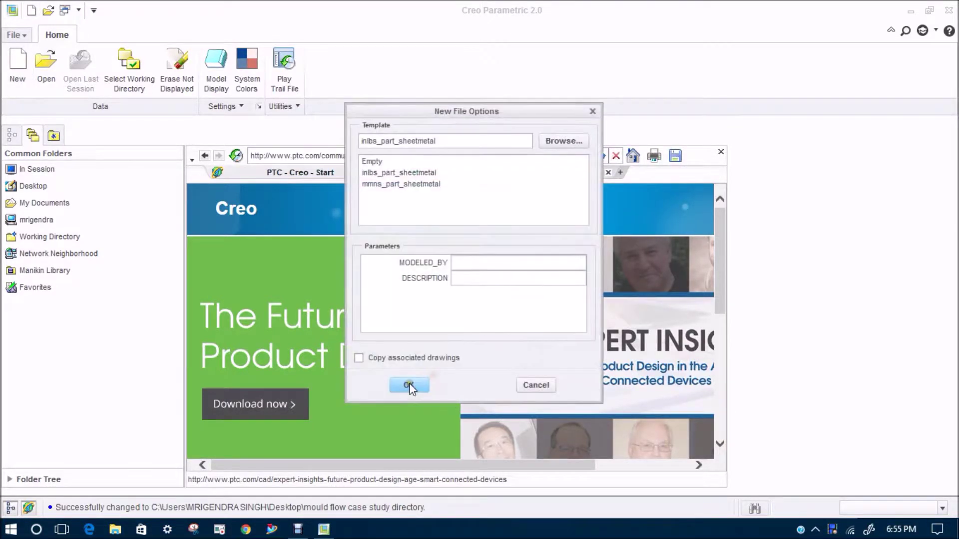
pyautogui.click(394, 173)
pyautogui.click(402, 184)
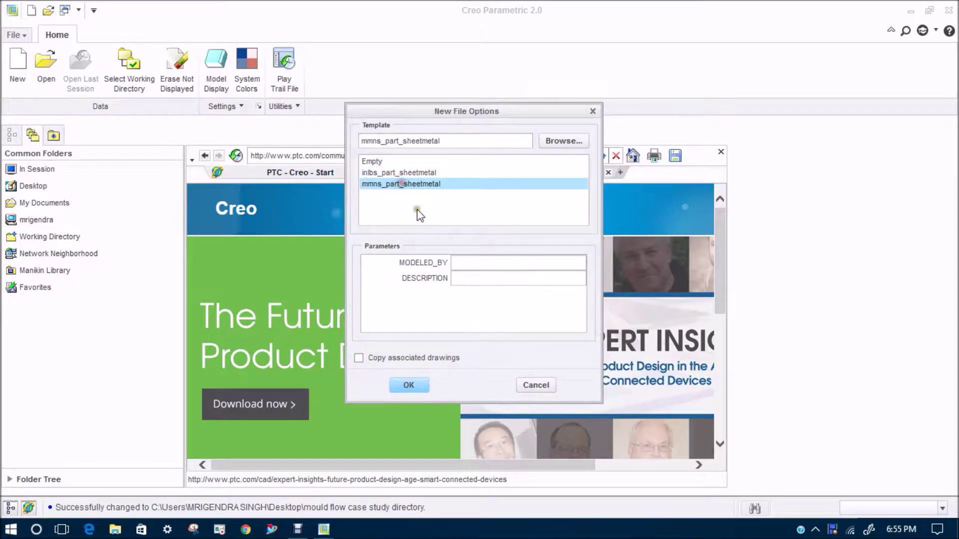
pyautogui.click(416, 387)
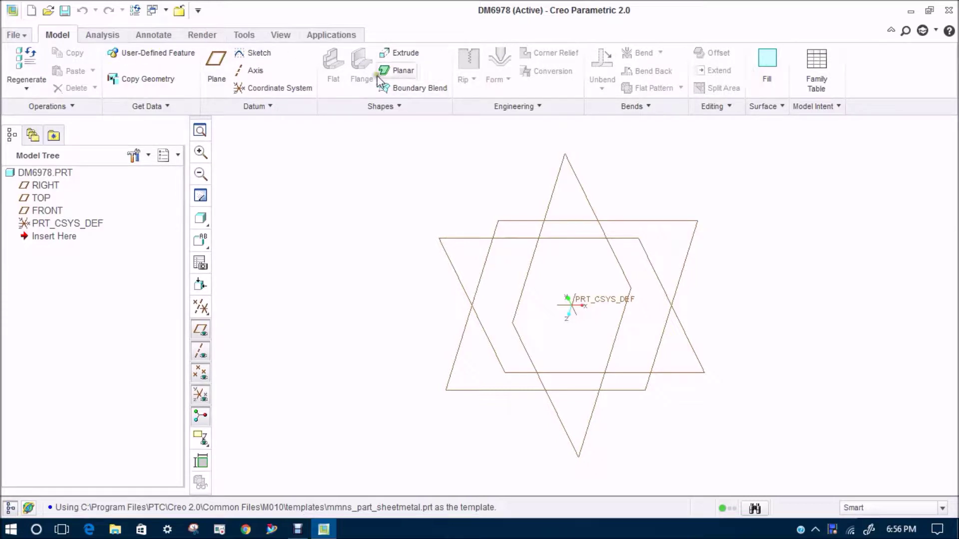
# Step: Start a Planar wall with its sketch on the TOP datum plane, viewed straight on
pyautogui.click(403, 71)
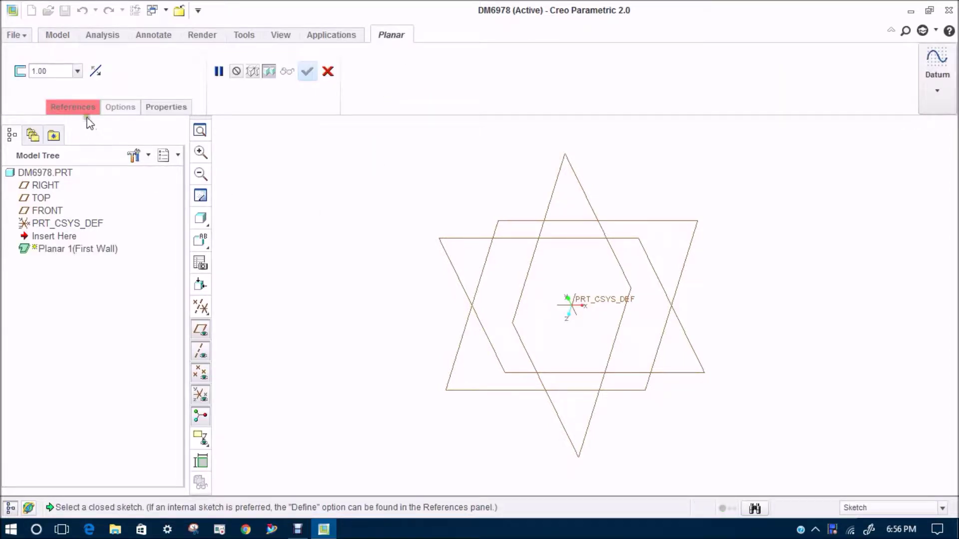
pyautogui.click(79, 107)
pyautogui.click(150, 158)
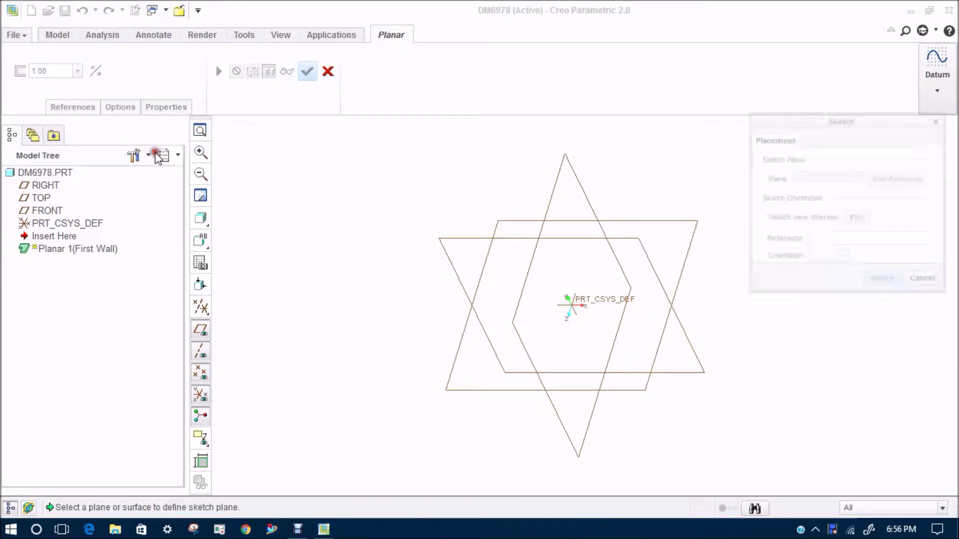
pyautogui.click(48, 199)
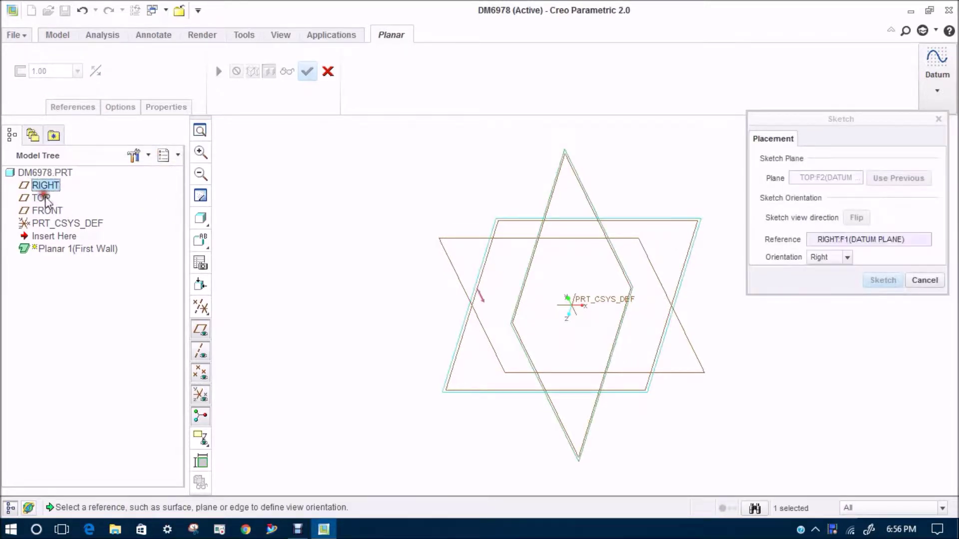
pyautogui.click(878, 280)
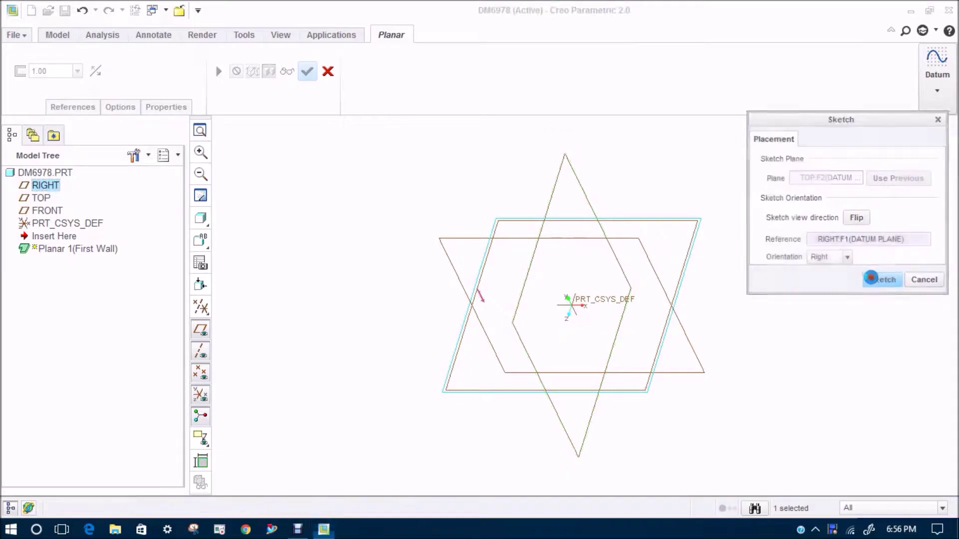
pyautogui.click(200, 417)
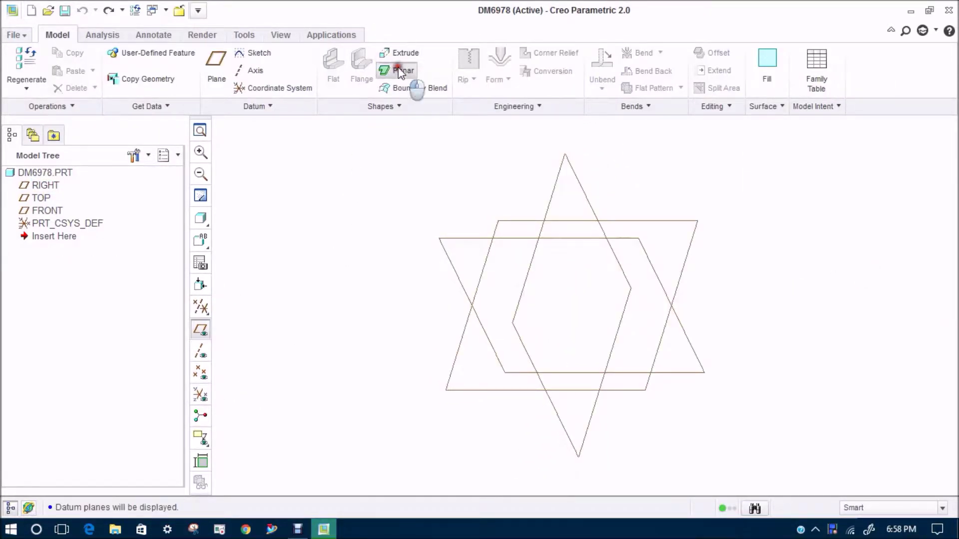
# Step: Restart the Planar wall sketch on TOP with datum planes hidden, viewed straight on
pyautogui.click(400, 71)
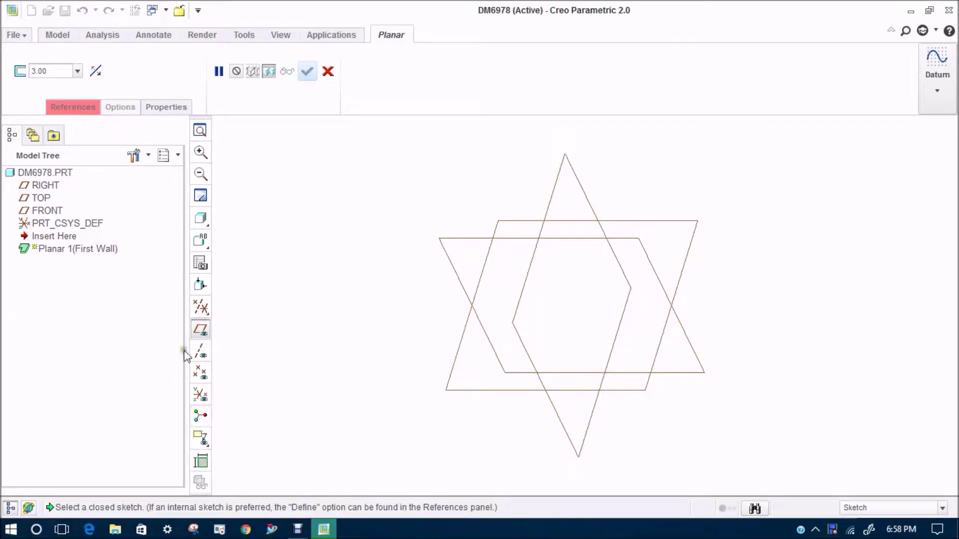
pyautogui.rightClick(280, 187)
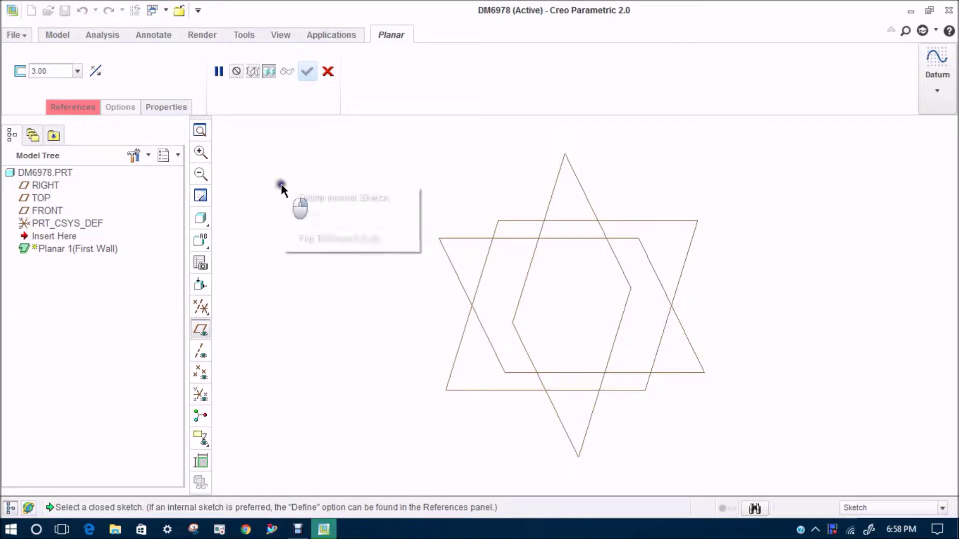
pyautogui.click(301, 199)
pyautogui.click(49, 199)
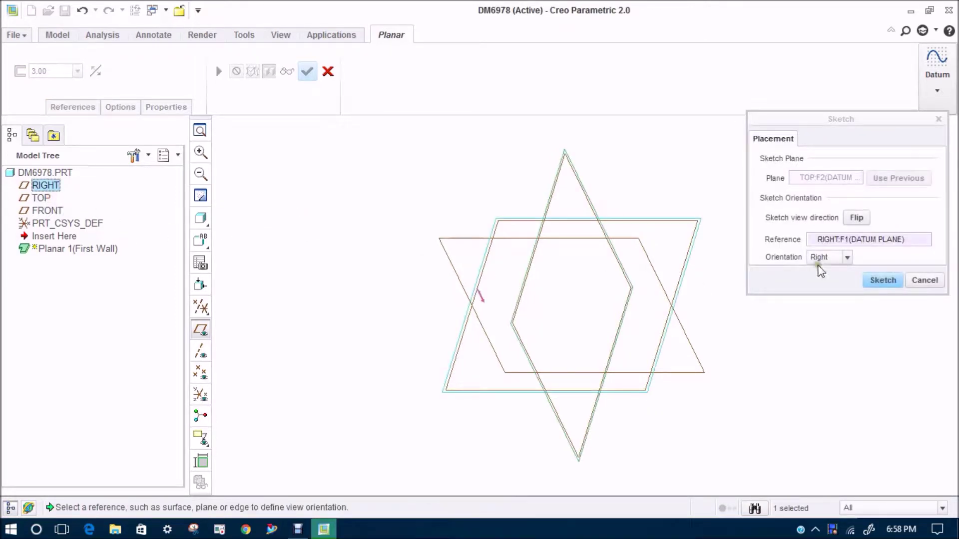
pyautogui.click(880, 279)
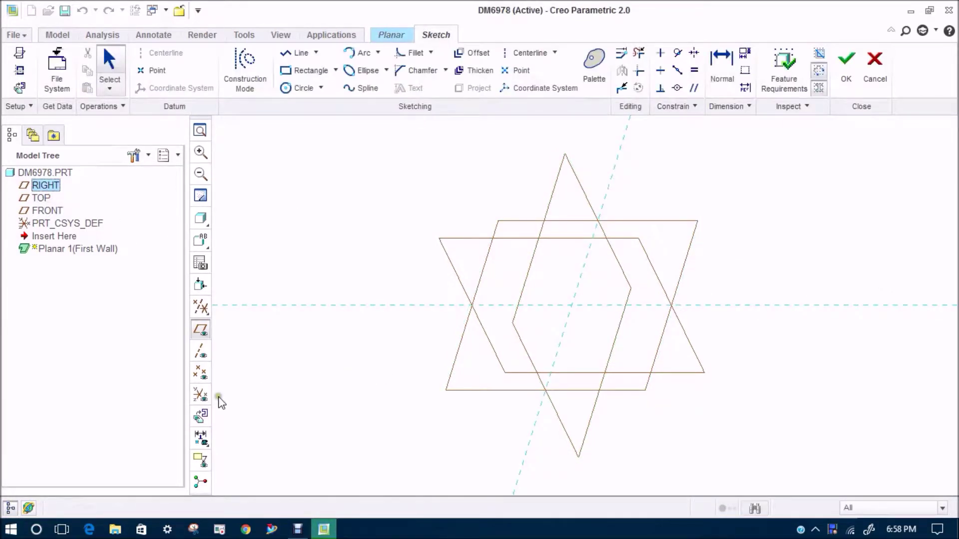
pyautogui.click(200, 329)
pyautogui.click(200, 416)
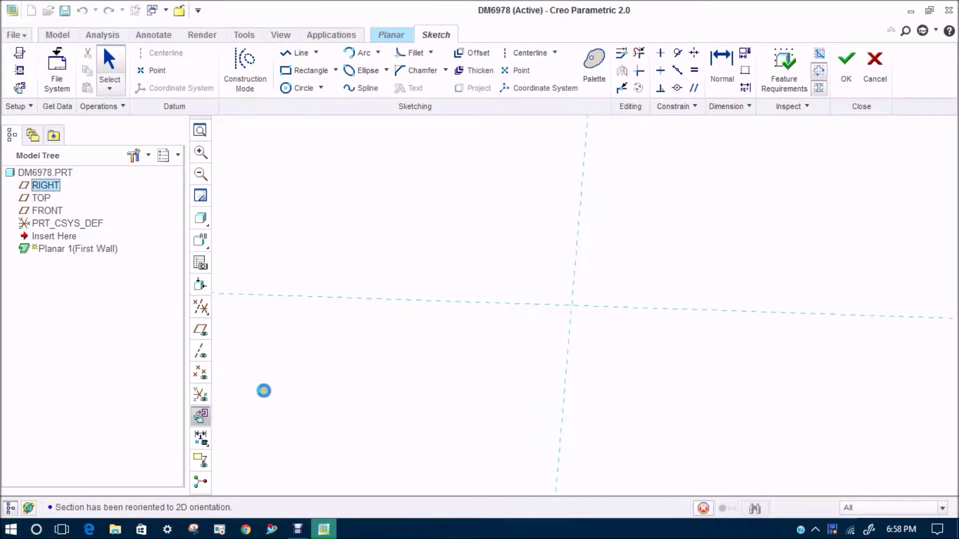
# Step: Sketch the plate's rectangular outline from the origin
pyautogui.click(294, 72)
pyautogui.click(572, 305)
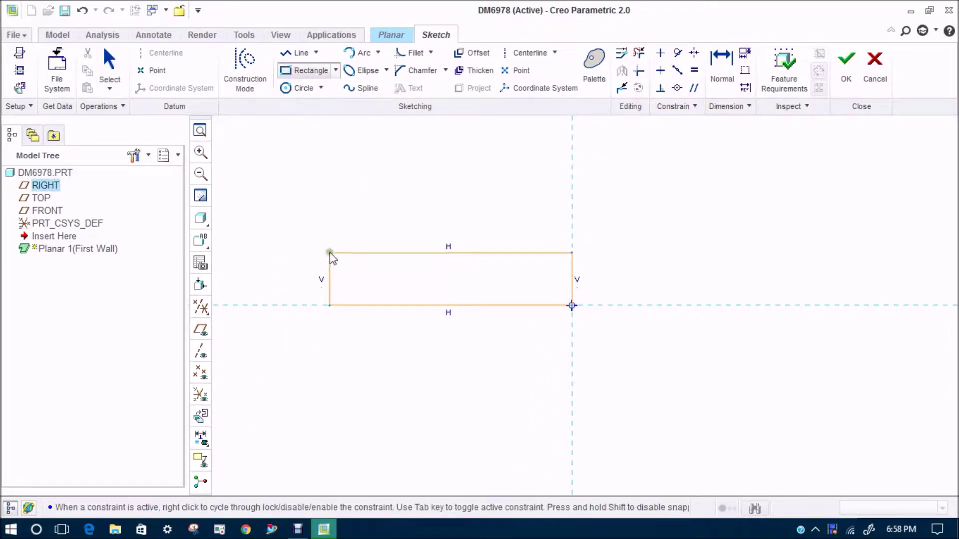
pyautogui.click(316, 237)
pyautogui.middleClick(370, 274)
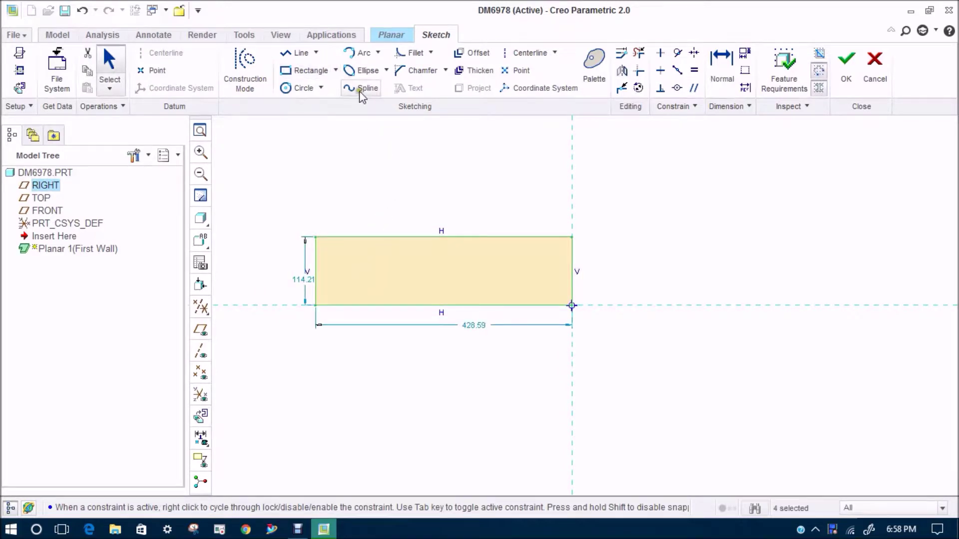
pyautogui.click(360, 53)
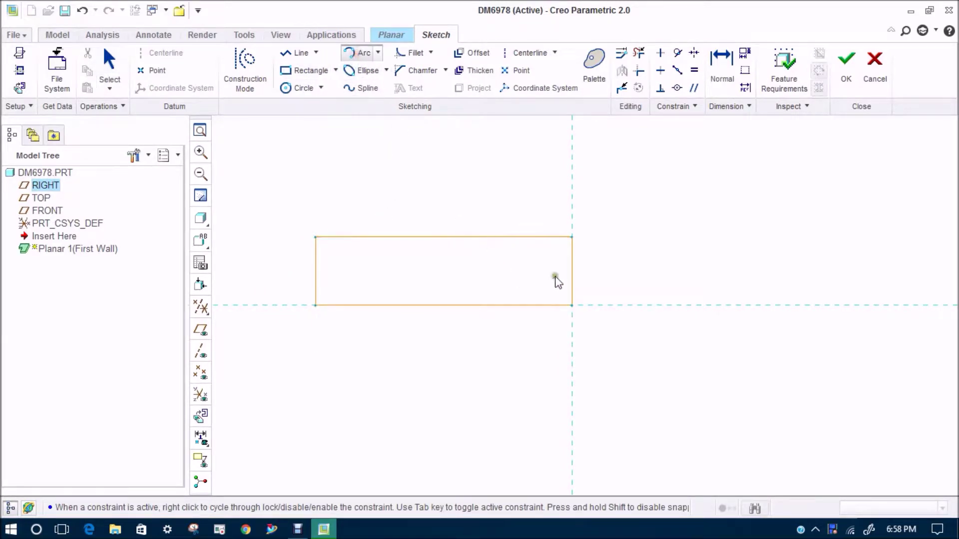
pyautogui.click(571, 236)
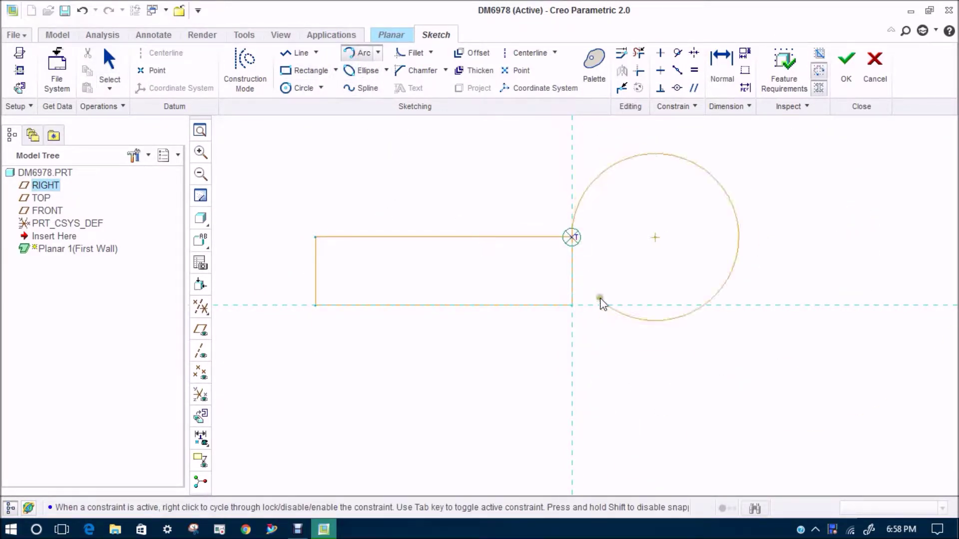
pyautogui.middleClick(609, 272)
# Step: Round the rectangle's right end with a circle trimmed into an arc
pyautogui.click(300, 88)
pyautogui.click(572, 271)
pyautogui.click(585, 240)
pyautogui.middleClick(570, 262)
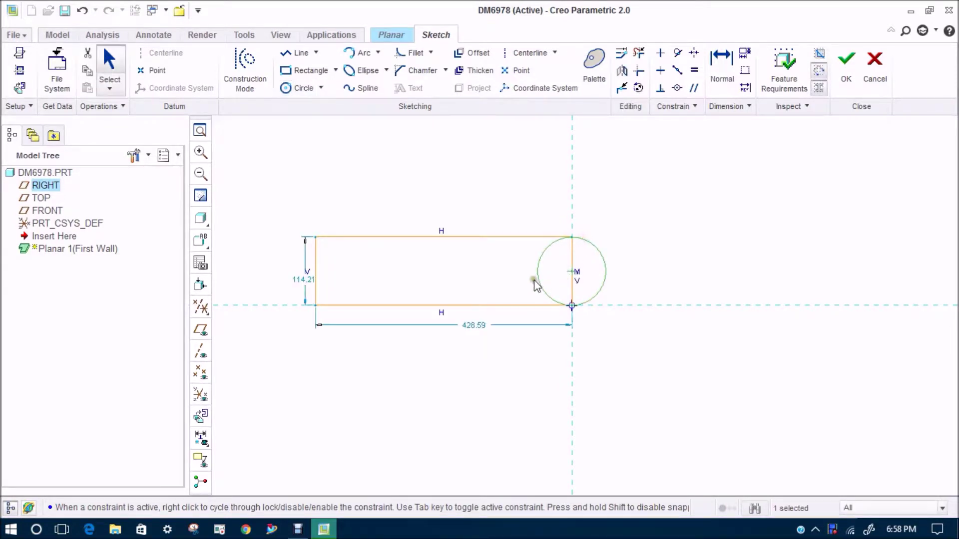
pyautogui.click(639, 52)
pyautogui.moveTo(585, 264)
pyautogui.mouseDown()
pyautogui.moveTo(537, 252)
pyautogui.moveTo(527, 260)
pyautogui.moveTo(574, 298)
pyautogui.mouseUp()
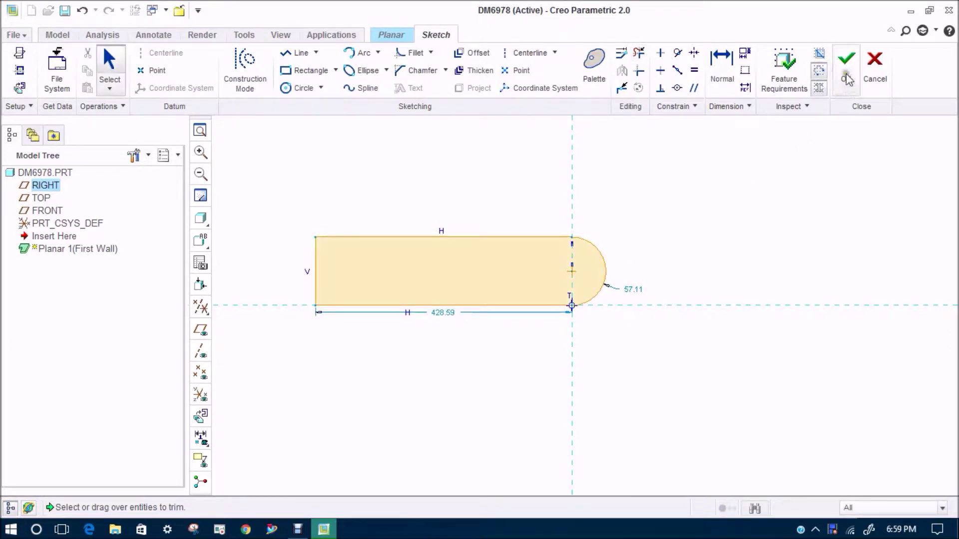
pyautogui.click(846, 61)
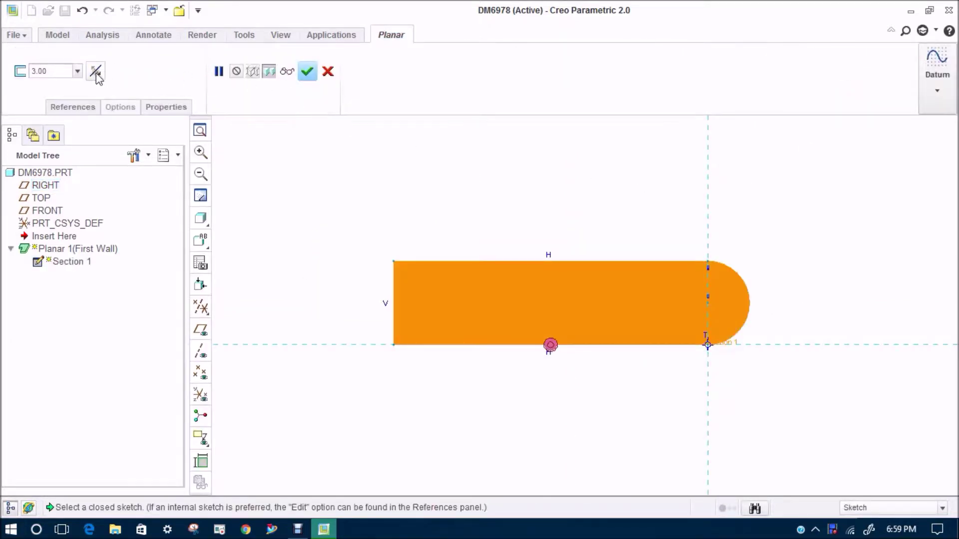
# Step: Complete the 3.00-thick Planar 1 first wall and orbit to view the plate
pyautogui.click(307, 71)
pyautogui.moveTo(400, 212); pyautogui.dragTo(408, 206, button='middle')
pyautogui.click(421, 251)
pyautogui.moveTo(421, 250); pyautogui.dragTo(444, 186, button='middle')
pyautogui.scroll(-2, 443, 187)
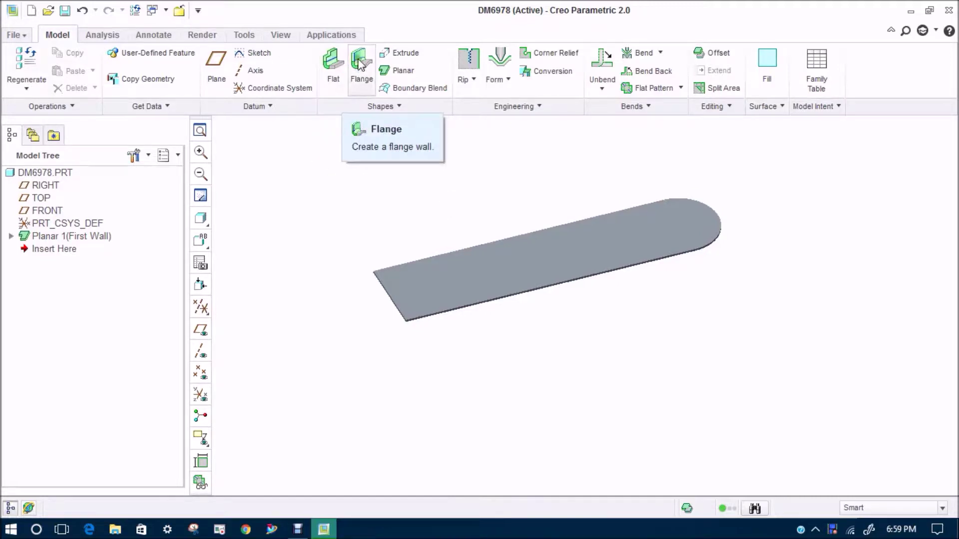
# Step: Attach a 54.30-high flat wall to the plate's straight end edge and edit its profile
pyautogui.click(333, 62)
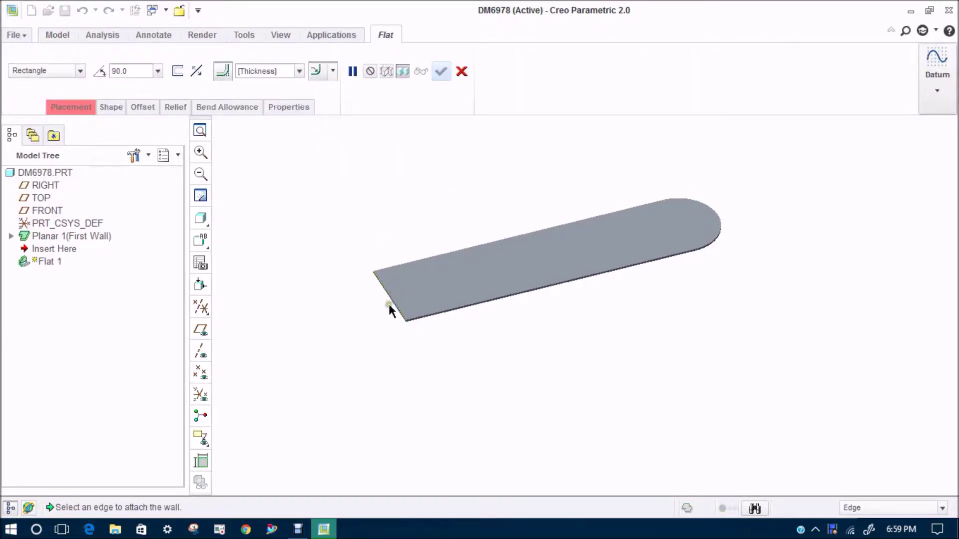
pyautogui.scroll(-3, 390, 300)
pyautogui.click(403, 289)
pyautogui.moveTo(388, 320); pyautogui.dragTo(422, 328, button='middle')
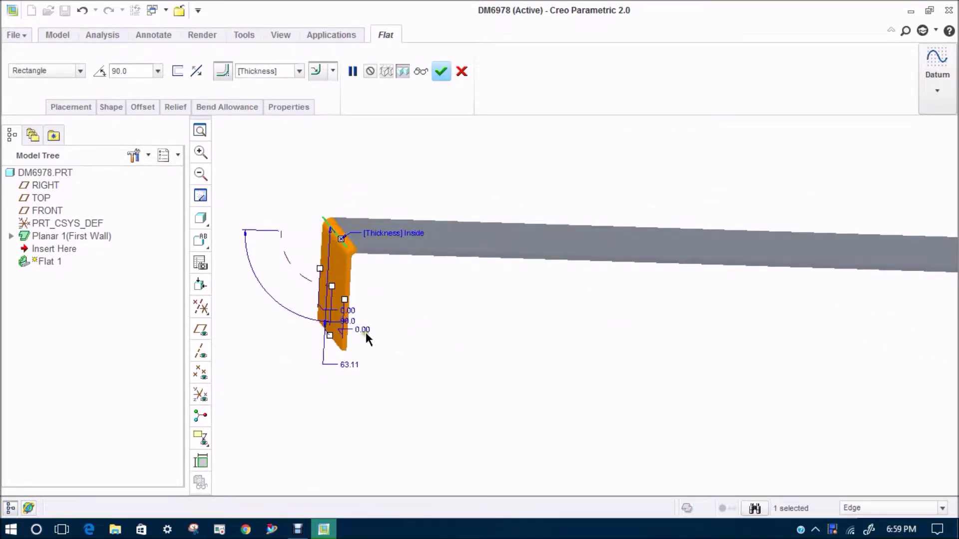
pyautogui.moveTo(332, 343); pyautogui.dragTo(321, 325)
pyautogui.moveTo(321, 325); pyautogui.dragTo(372, 350, button='middle')
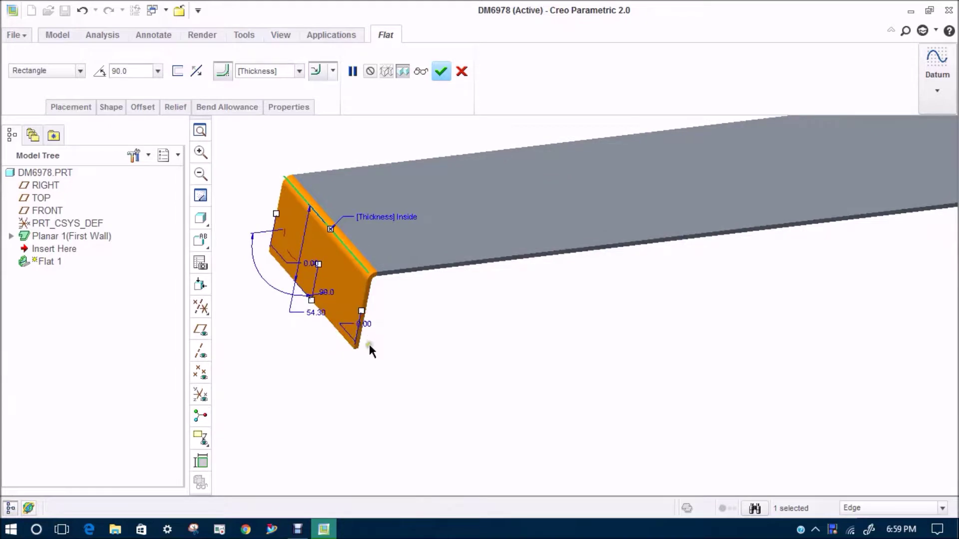
pyautogui.click(111, 107)
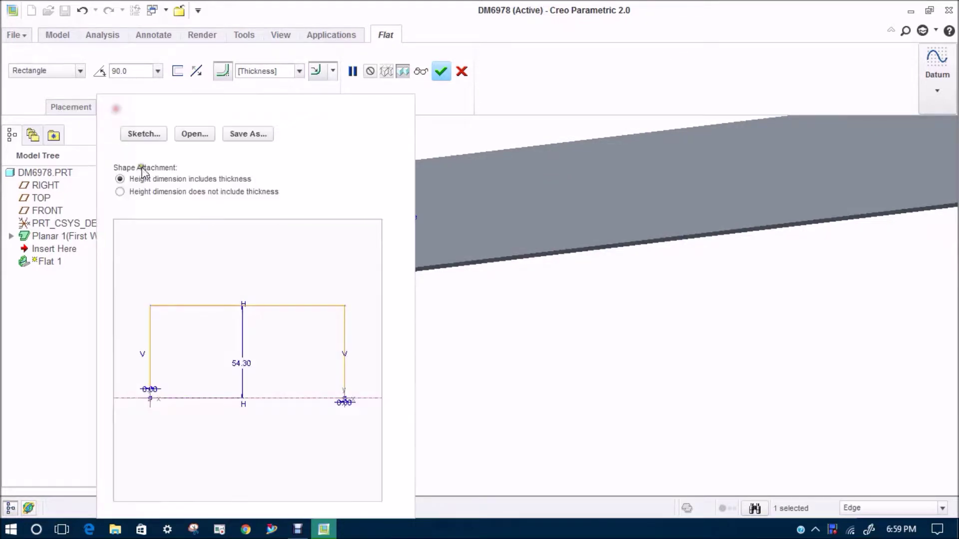
pyautogui.click(142, 139)
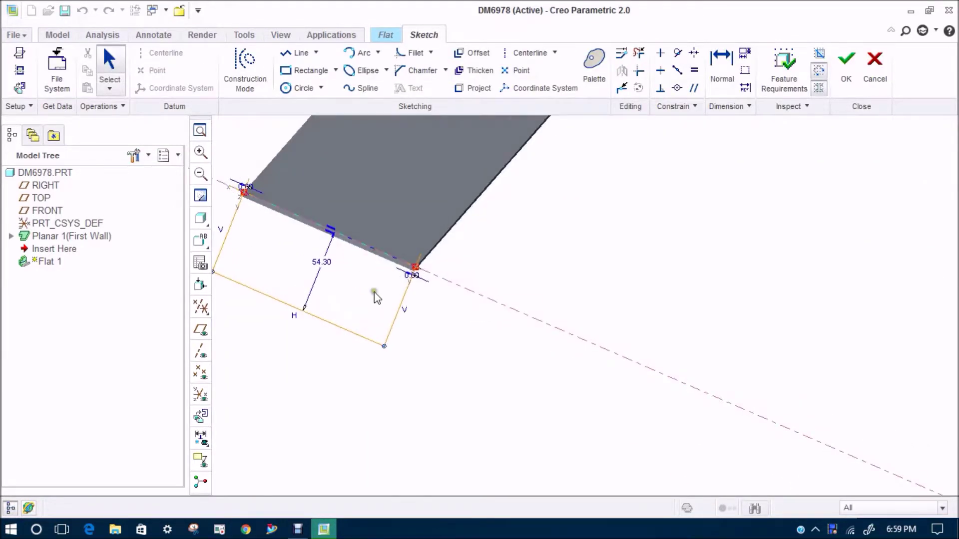
# Step: Change the wall profile's height from 54.30 to 135
pyautogui.doubleClick(322, 269)
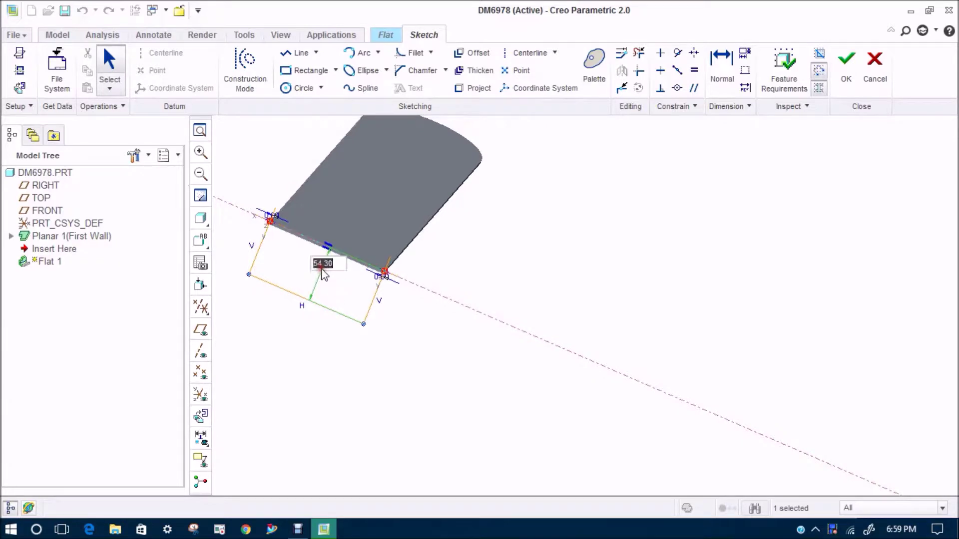
pyautogui.write('35')
pyautogui.press('Return')
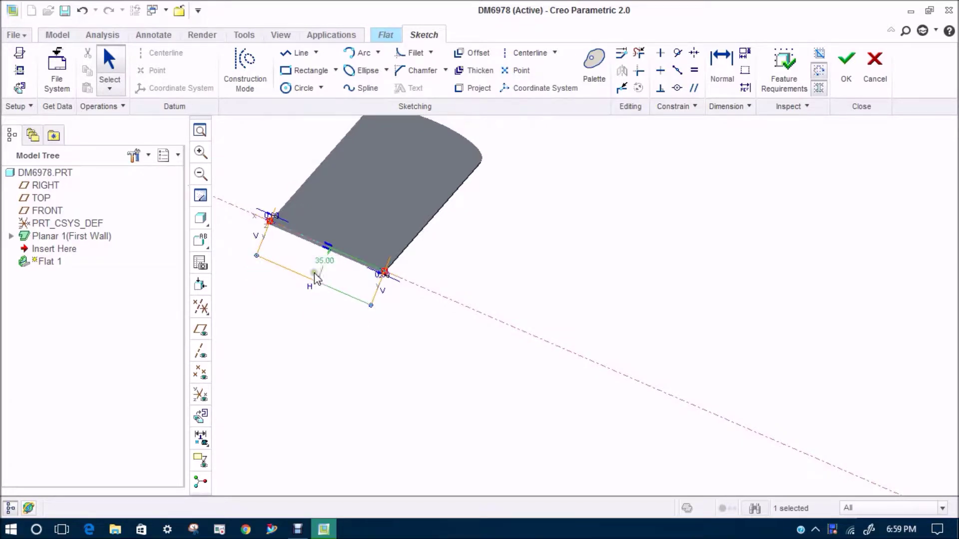
pyautogui.doubleClick(323, 260)
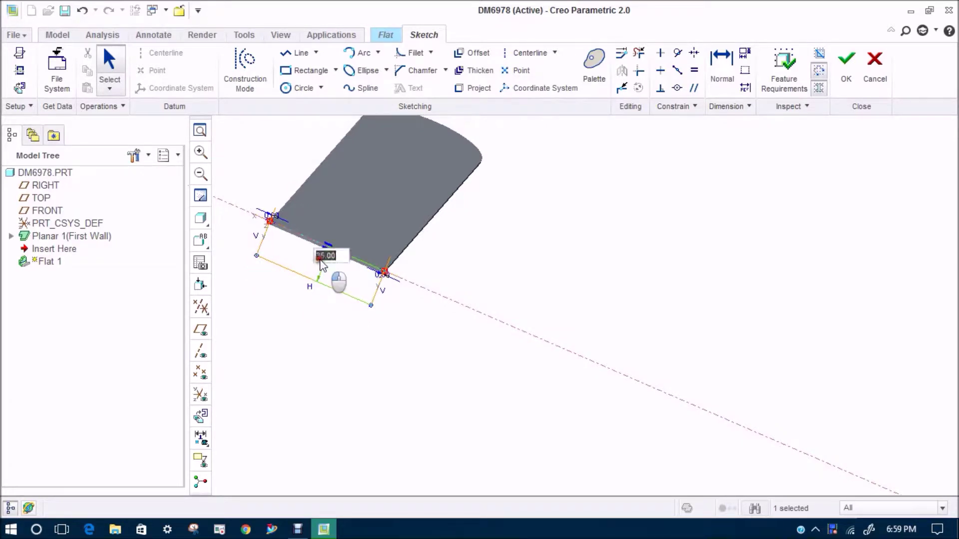
pyautogui.write('135')
pyautogui.press('Return')
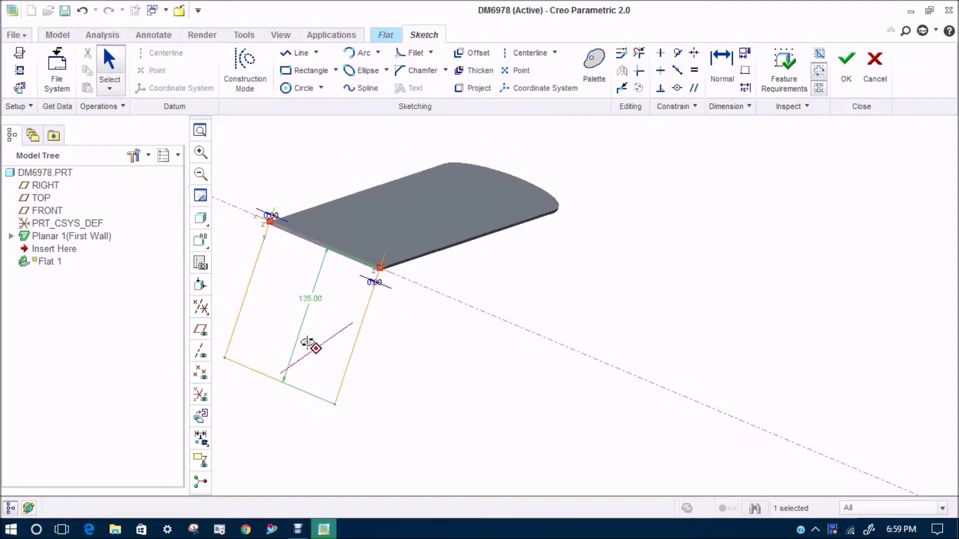
pyautogui.scroll(3, 369, 285)
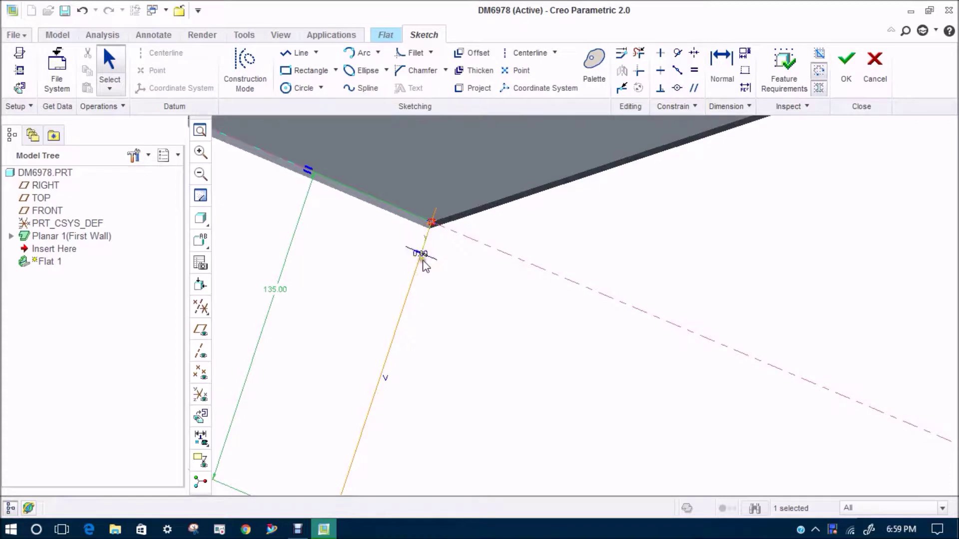
pyautogui.scroll(-2, 423, 259)
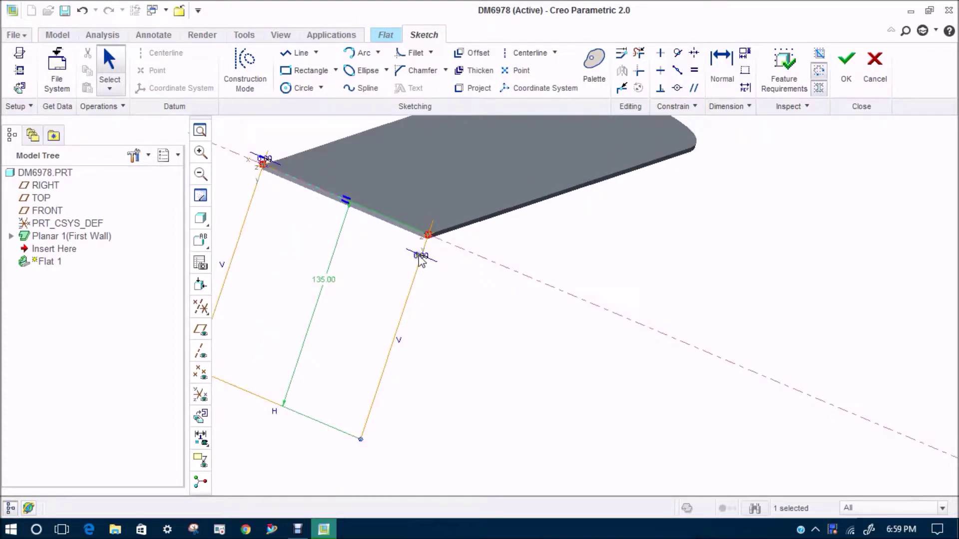
pyautogui.scroll(2, 424, 258)
# Step: Set the profile's side offset to 0 so it spans the plate's end edge
pyautogui.doubleClick(411, 261)
pyautogui.write('5')
pyautogui.press('Return')
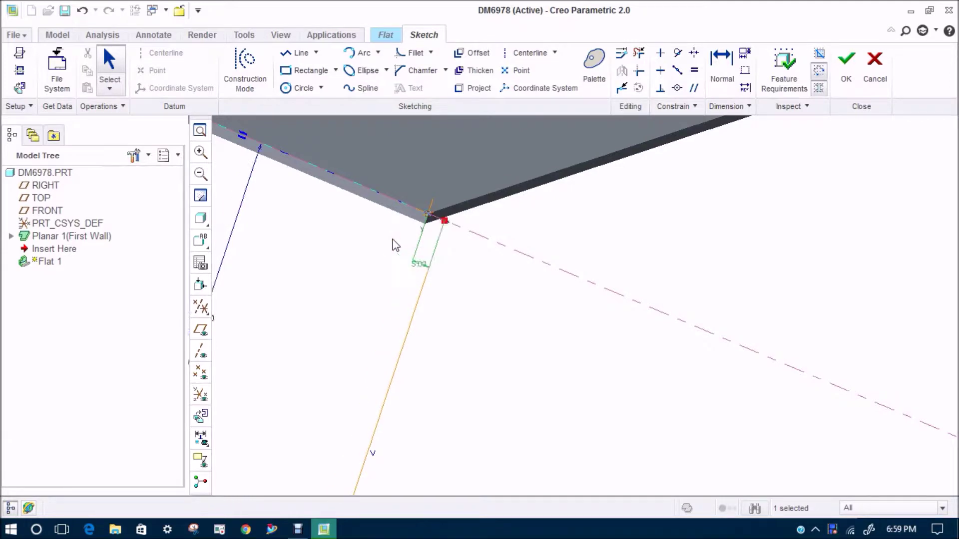
pyautogui.doubleClick(420, 262)
pyautogui.write('-5')
pyautogui.press('Return')
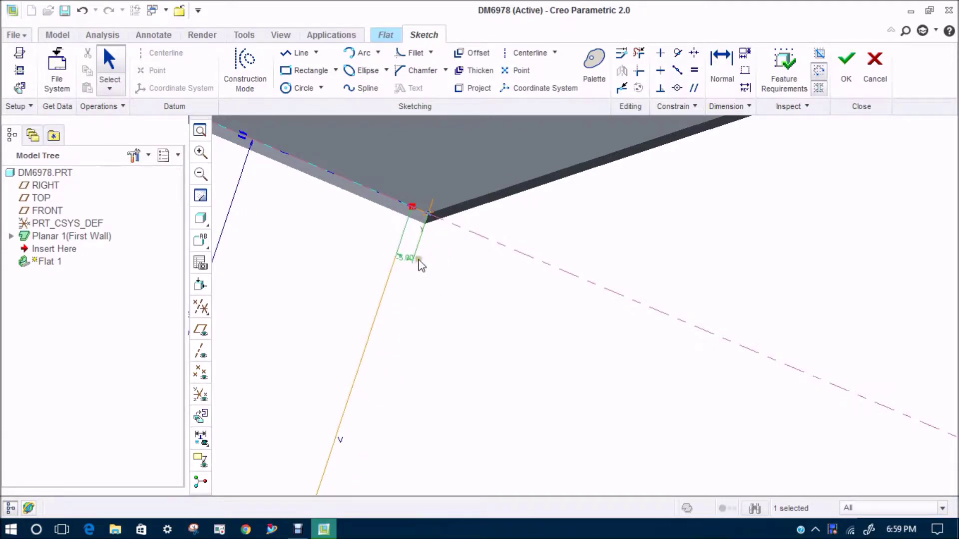
pyautogui.doubleClick(404, 260)
pyautogui.write('0')
pyautogui.press('Return')
pyautogui.scroll(3, 559, 244)
pyautogui.scroll(-1, 497, 263)
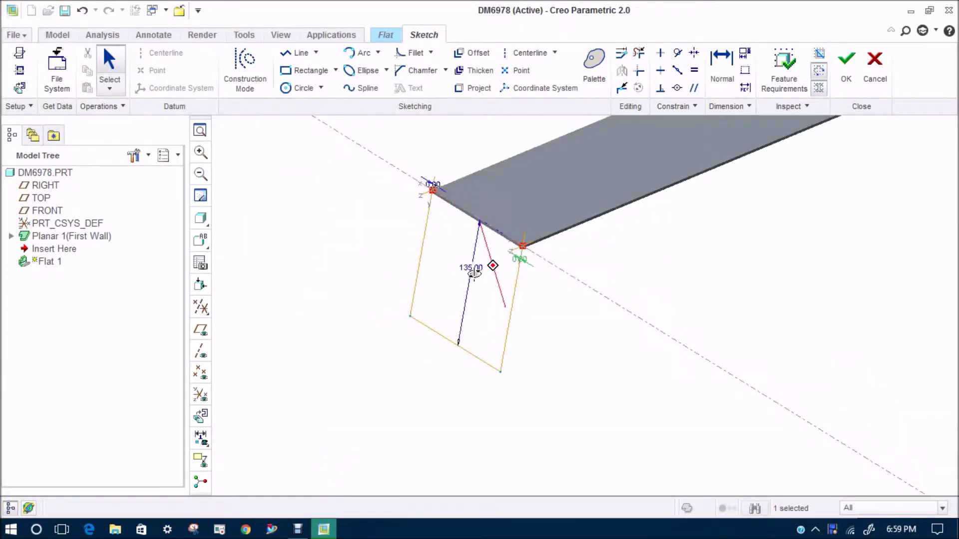
pyautogui.click(848, 70)
pyautogui.moveTo(553, 236); pyautogui.dragTo(502, 280, button='middle')
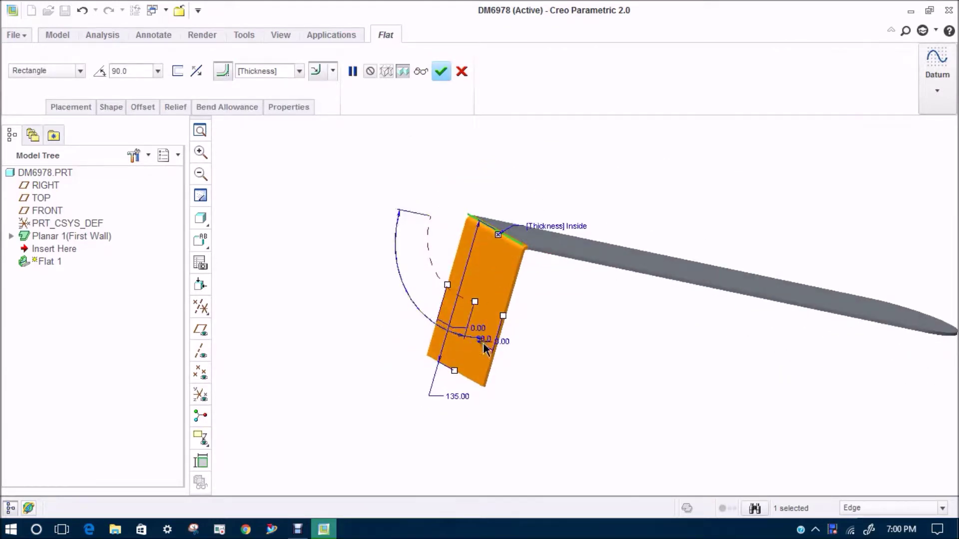
# Step: Change the flat wall's bend angle from 90 to 15 degrees
pyautogui.scroll(-4, 449, 364)
pyautogui.scroll(2, 465, 304)
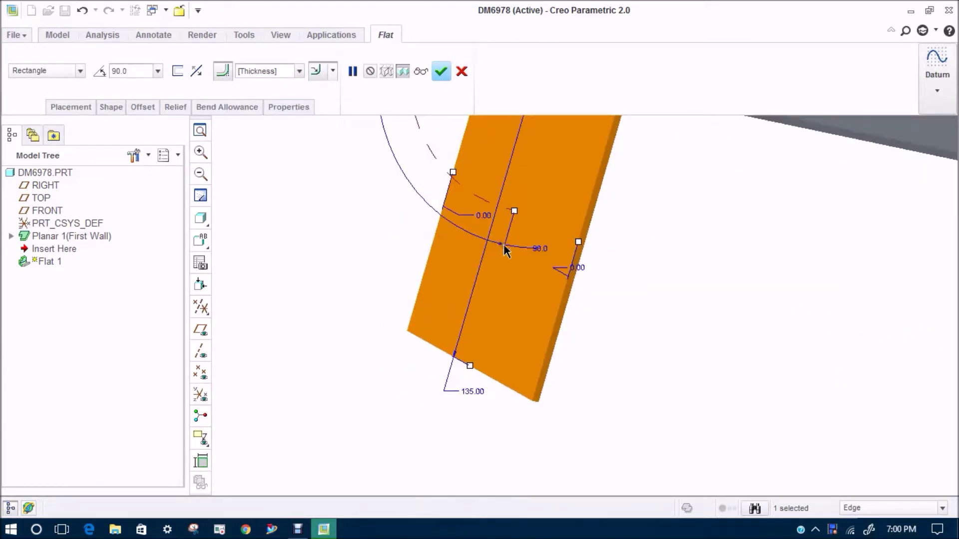
pyautogui.doubleClick(539, 249)
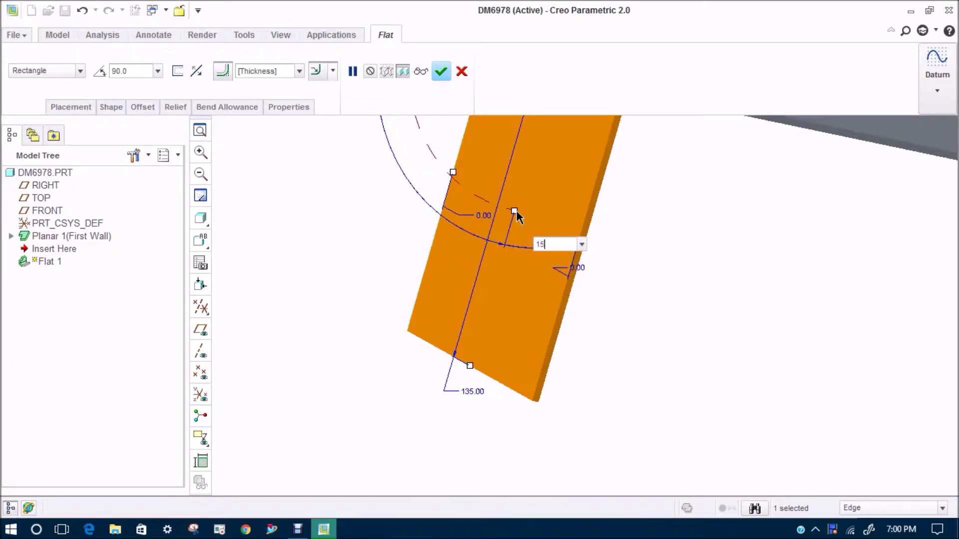
pyautogui.press('Return')
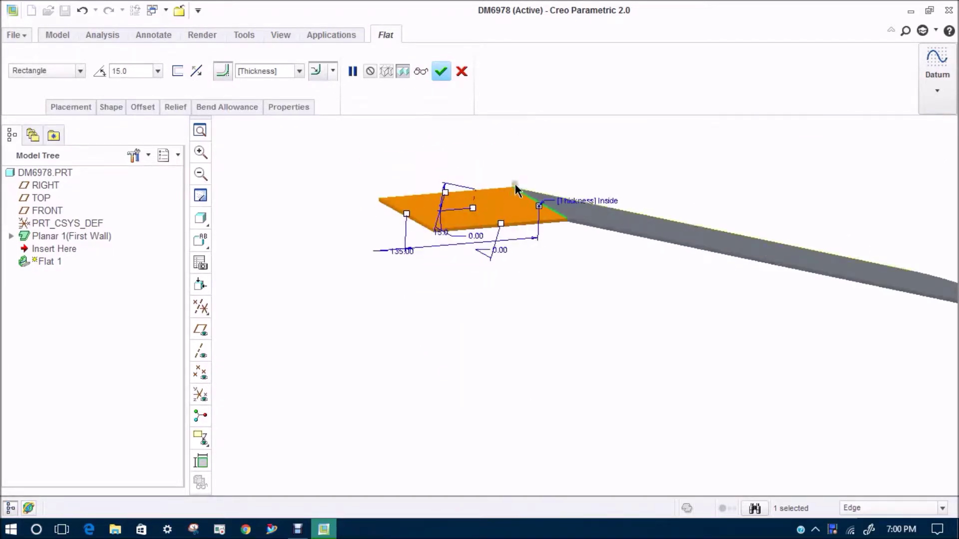
pyautogui.scroll(-4, 477, 225)
pyautogui.scroll(3, 520, 253)
pyautogui.moveTo(470, 238)
pyautogui.mouseDown(button='middle')
pyautogui.moveTo(454, 248)
pyautogui.moveTo(464, 240)
pyautogui.mouseUp(button='middle')
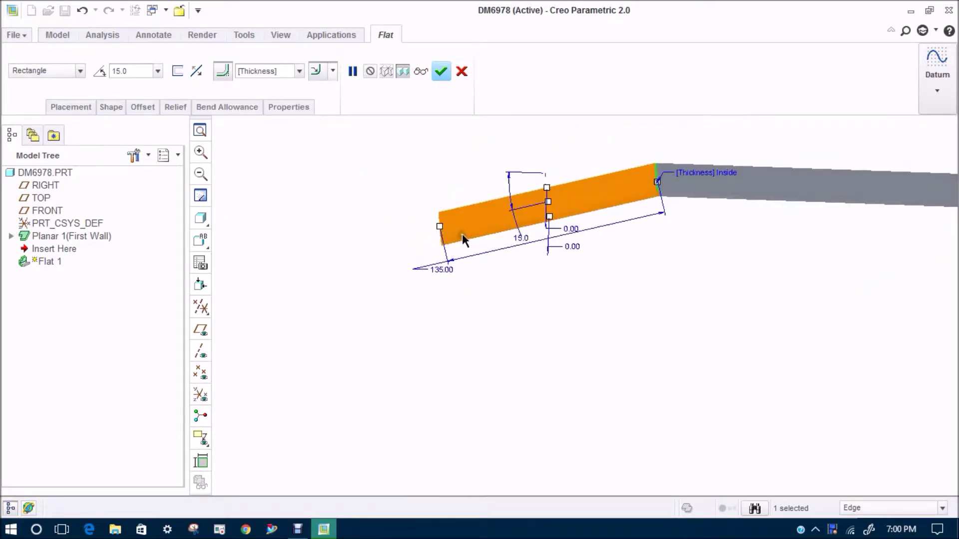
pyautogui.scroll(-4, 475, 237)
pyautogui.scroll(4, 570, 237)
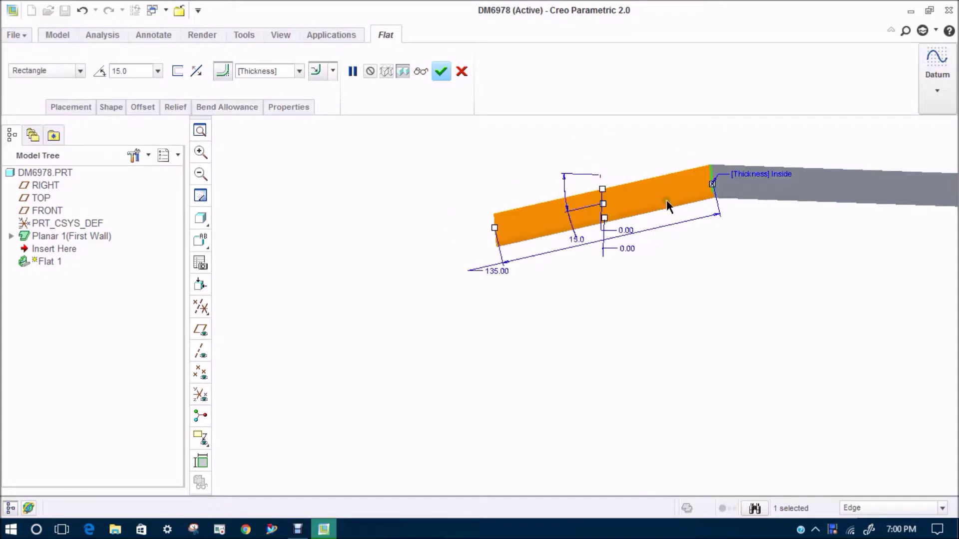
pyautogui.scroll(-2, 667, 201)
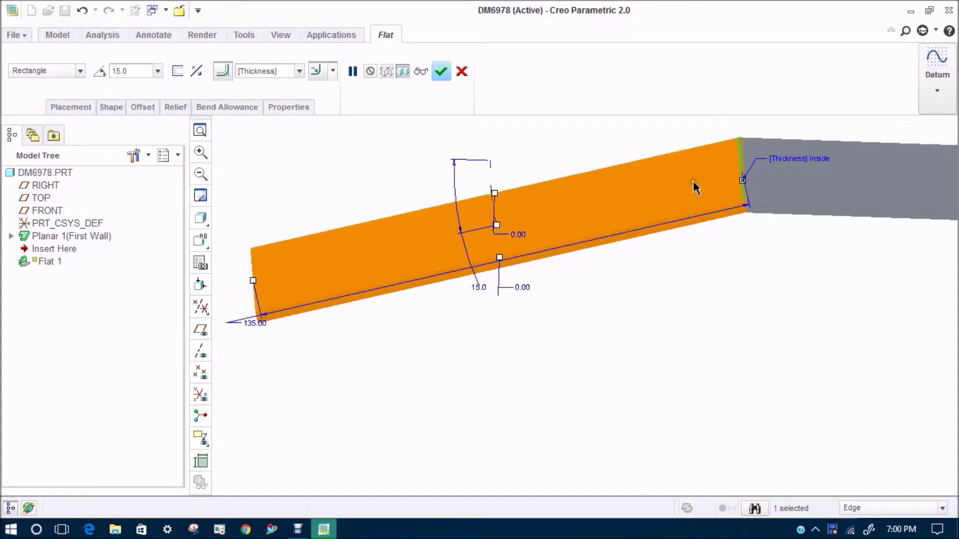
pyautogui.click(332, 73)
# Step: Try both thickness sides for the flat wall, leaving the thickness inside
pyautogui.click(317, 125)
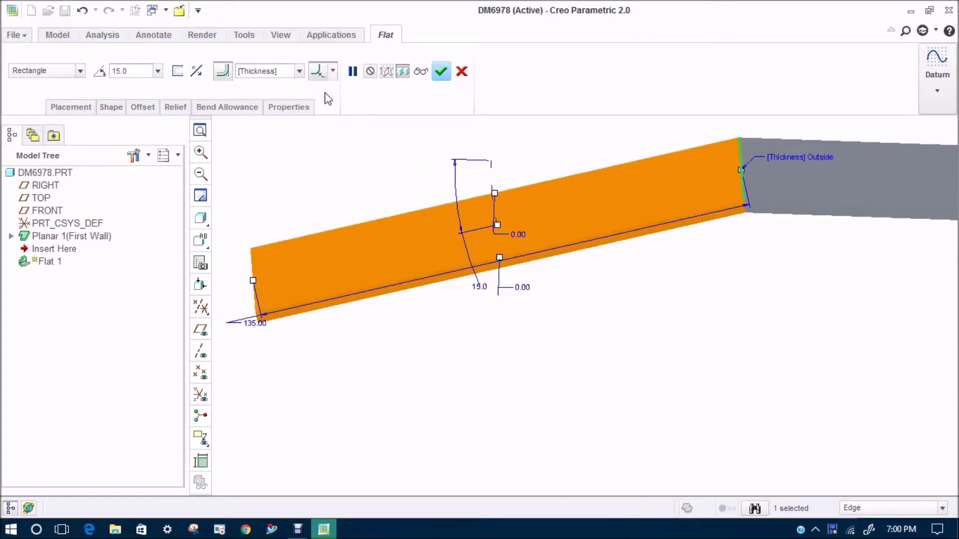
pyautogui.click(333, 71)
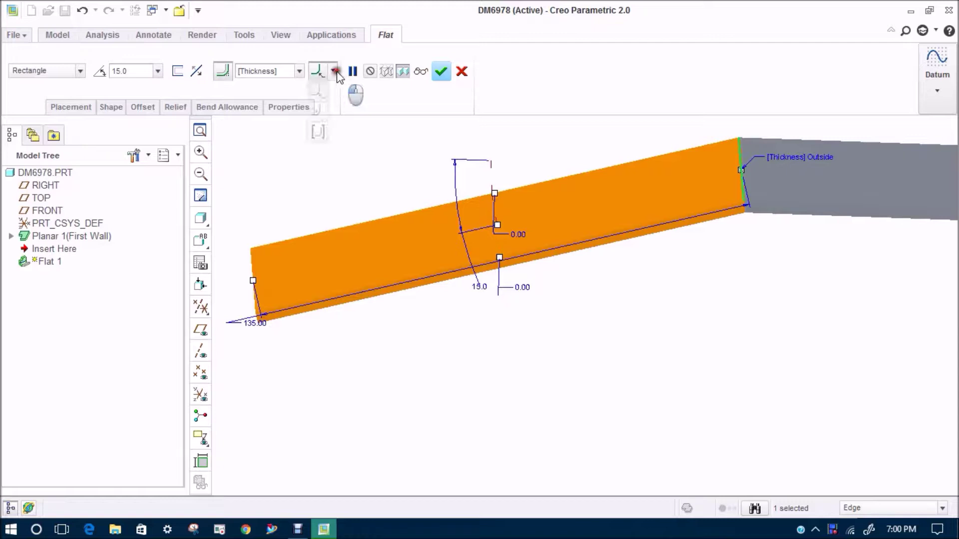
pyautogui.click(321, 113)
pyautogui.scroll(-3, 762, 194)
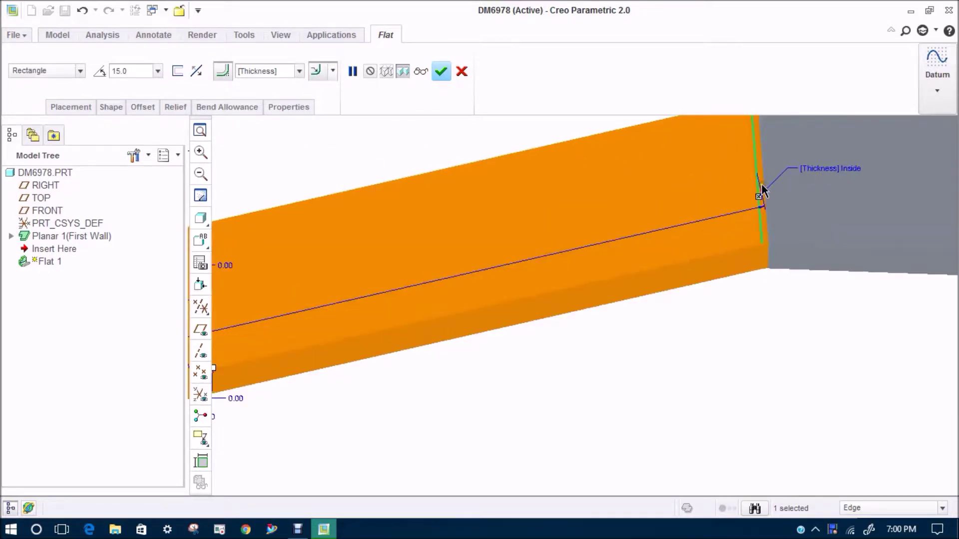
pyautogui.moveTo(733, 286); pyautogui.dragTo(721, 262, button='middle')
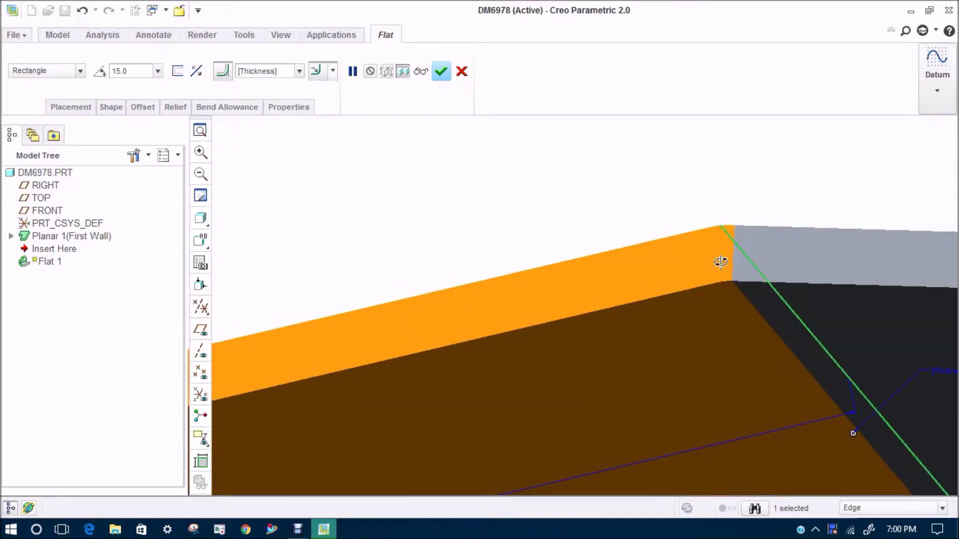
pyautogui.click(333, 71)
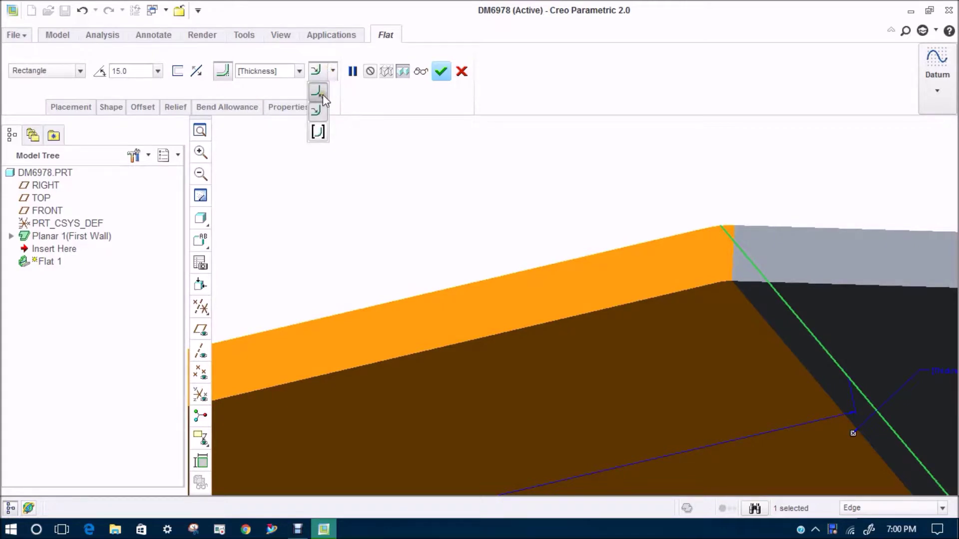
pyautogui.click(322, 94)
pyautogui.click(333, 71)
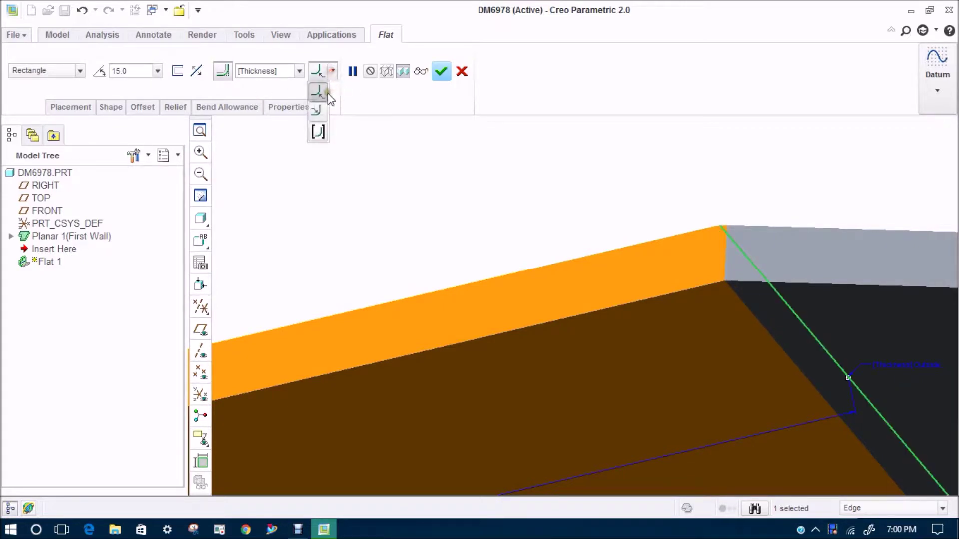
pyautogui.click(326, 95)
pyautogui.click(333, 71)
pyautogui.click(320, 110)
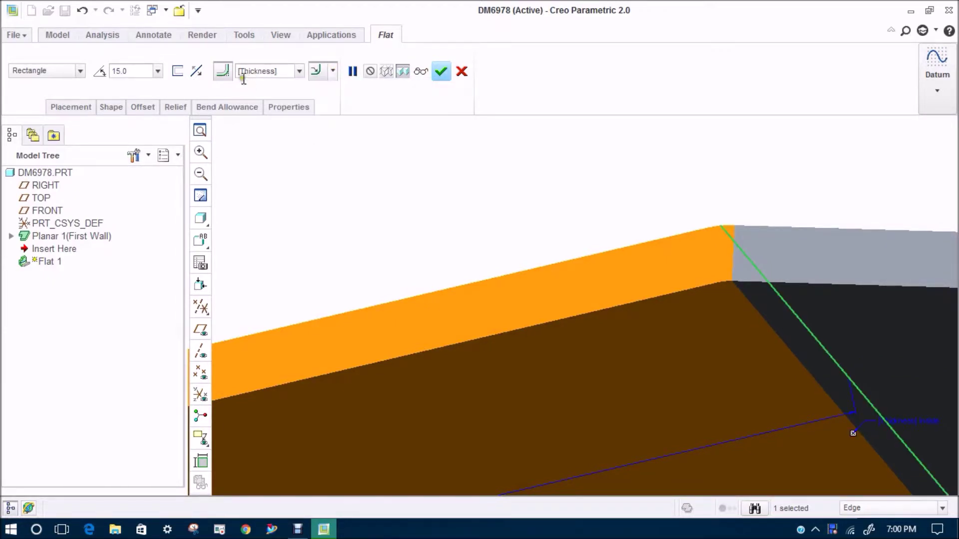
# Step: Keep the bend at the attachment edge, inspect it, and complete Flat 1
pyautogui.click(223, 71)
pyautogui.click(223, 71)
pyautogui.click(223, 71)
pyautogui.click(222, 71)
pyautogui.moveTo(353, 167); pyautogui.dragTo(384, 207, button='middle')
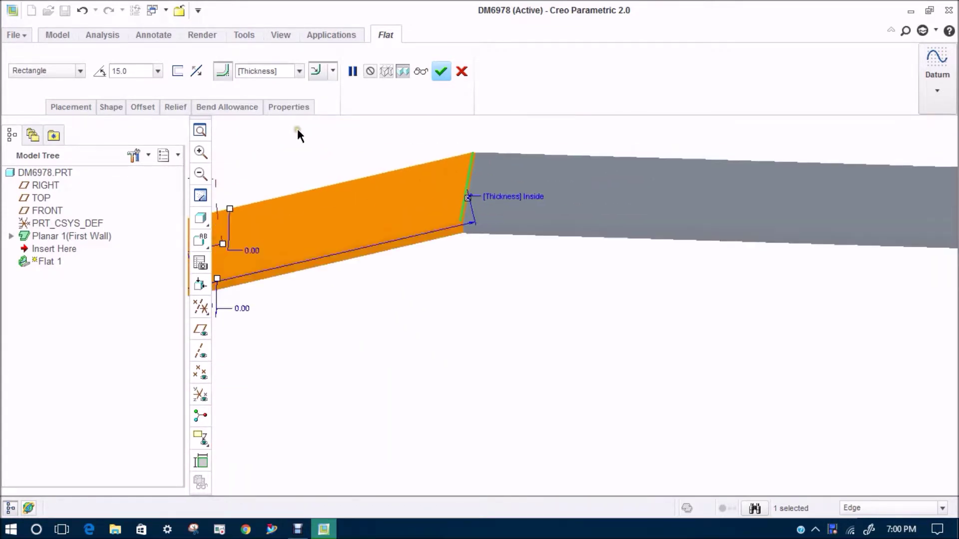
pyautogui.scroll(-4, 300, 133)
pyautogui.scroll(3, 320, 145)
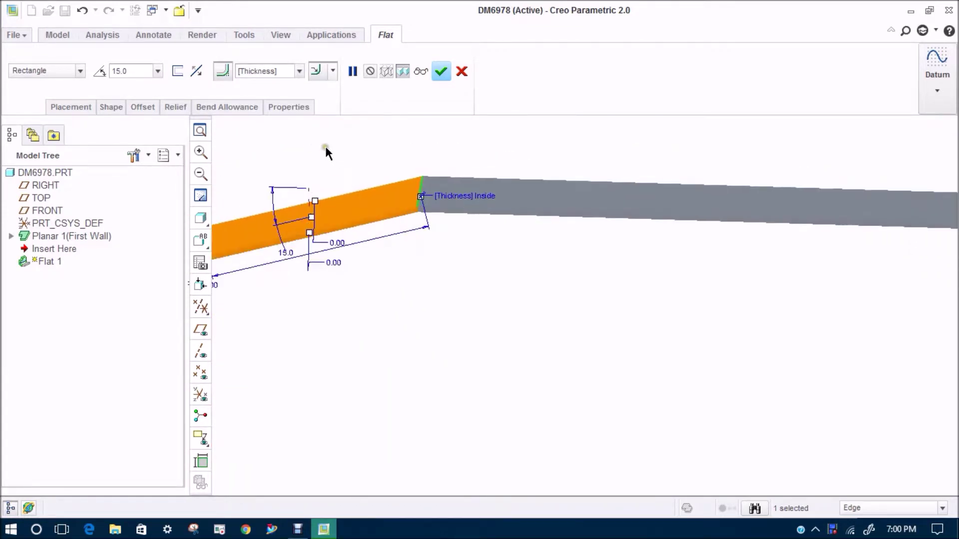
pyautogui.click(441, 71)
# Step: Review the bent plate from a flatter angle and start a new Flat wall
pyautogui.moveTo(417, 165)
pyautogui.mouseDown(button='middle')
pyautogui.moveTo(461, 197)
pyautogui.moveTo(439, 220)
pyautogui.moveTo(452, 192)
pyautogui.moveTo(448, 159)
pyautogui.moveTo(432, 163)
pyautogui.mouseUp(button='middle')
pyautogui.scroll(-4, 445, 194)
pyautogui.scroll(5, 433, 166)
pyautogui.moveTo(322, 242); pyautogui.dragTo(337, 260, button='middle')
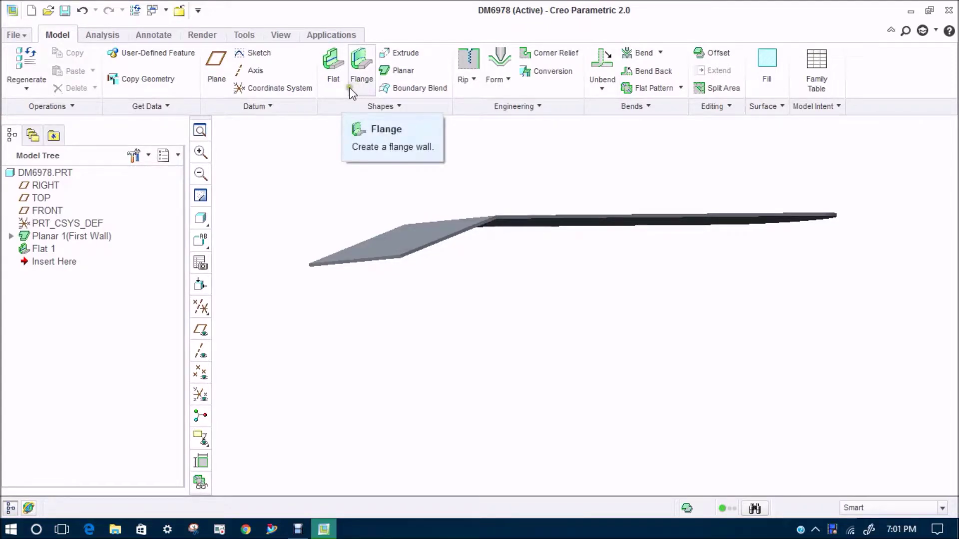
pyautogui.click(335, 76)
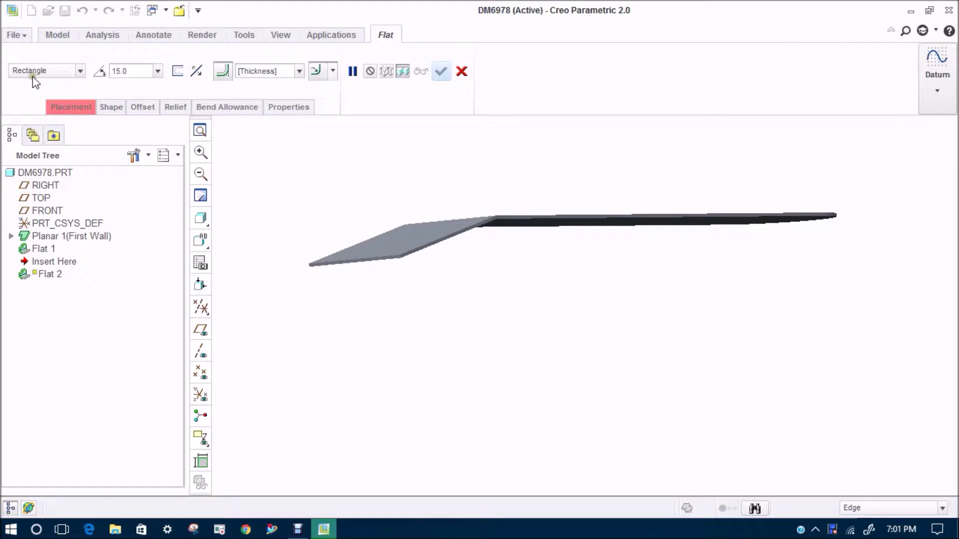
# Step: Make the new flat wall a Trapezoid attached to the plate's end edge
pyautogui.click(81, 71)
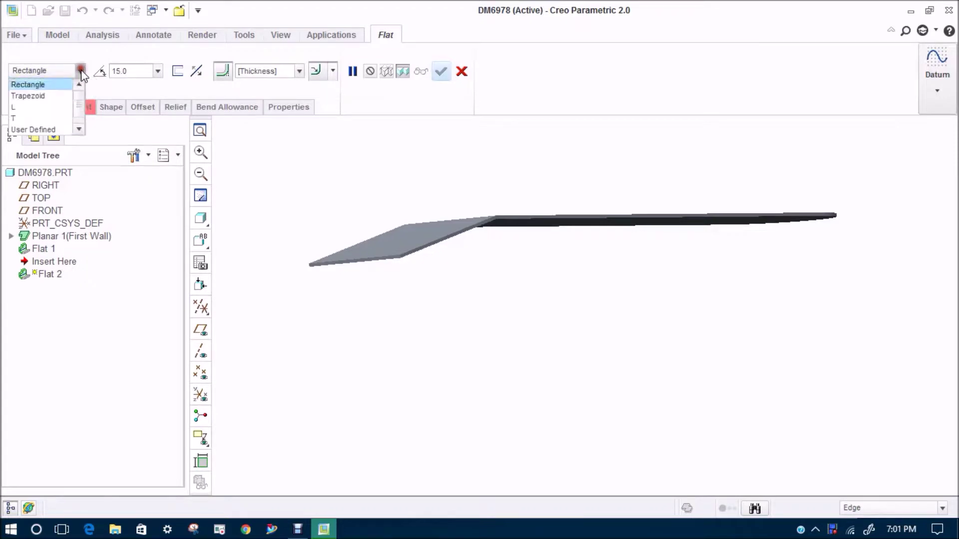
pyautogui.click(55, 96)
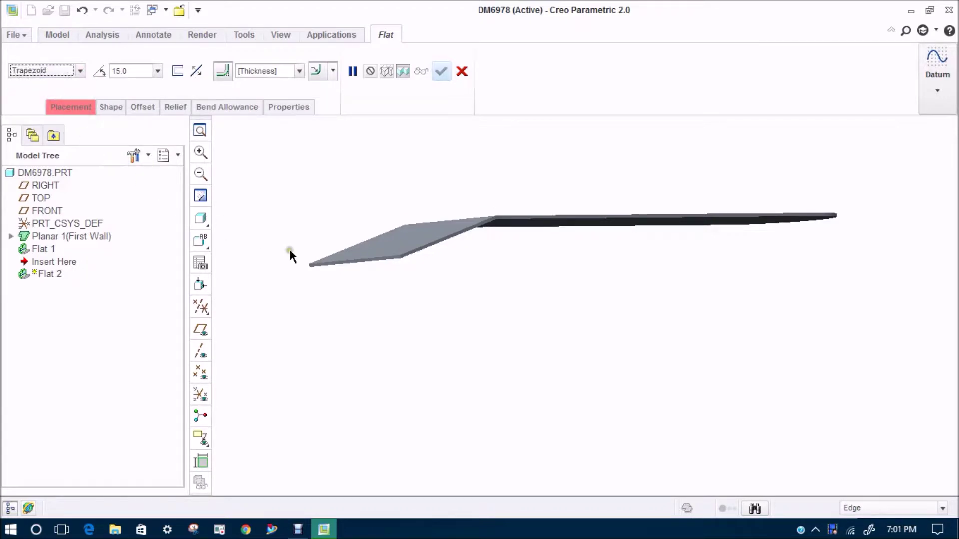
pyautogui.moveTo(332, 267); pyautogui.dragTo(337, 333, button='middle')
pyautogui.scroll(-4, 325, 278)
pyautogui.click(355, 257)
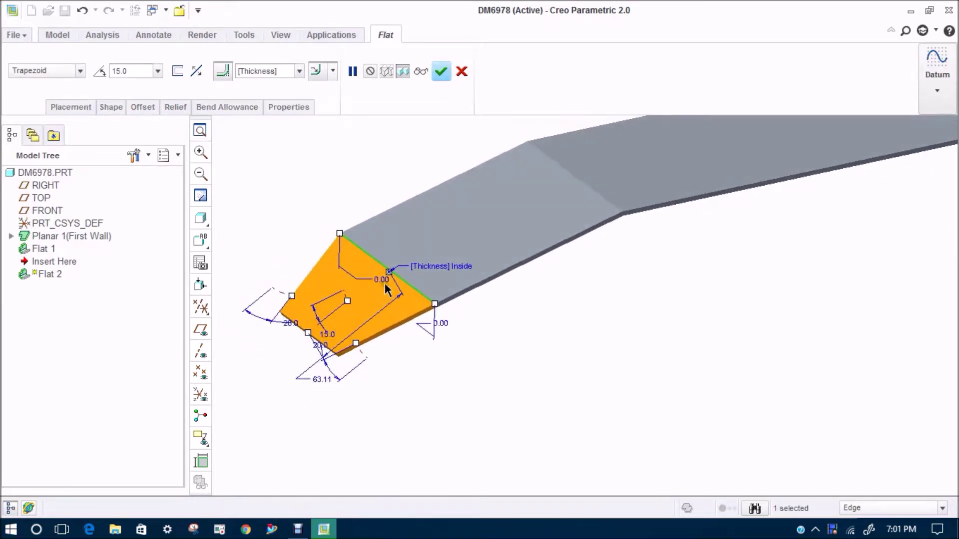
pyautogui.moveTo(328, 333)
pyautogui.mouseDown(button='middle')
pyautogui.moveTo(330, 350)
pyautogui.moveTo(329, 333)
pyautogui.mouseUp(button='middle')
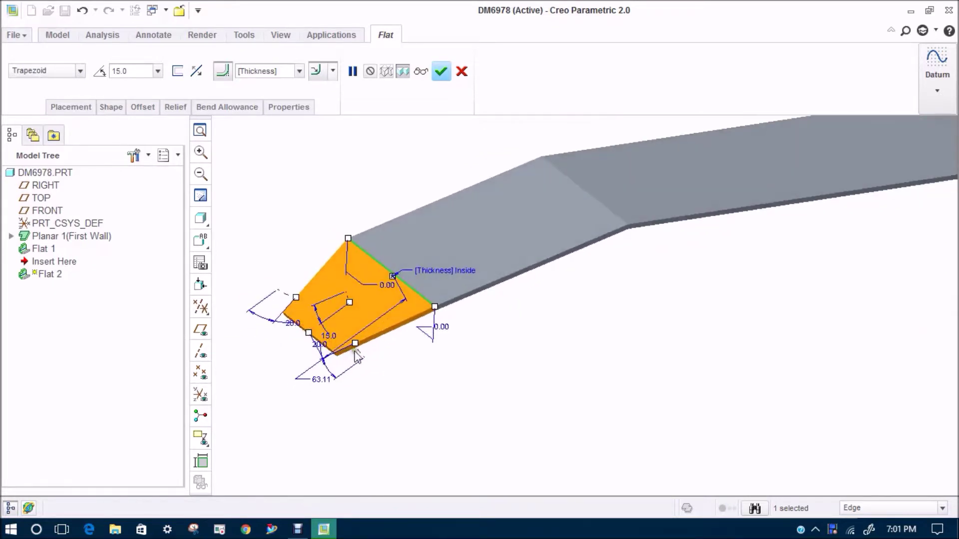
# Step: Resize the trapezoid tab to a 10.0 side width and a 67.0 bend angle
pyautogui.moveTo(355, 345); pyautogui.dragTo(530, 362)
pyautogui.moveTo(485, 331); pyautogui.dragTo(372, 329)
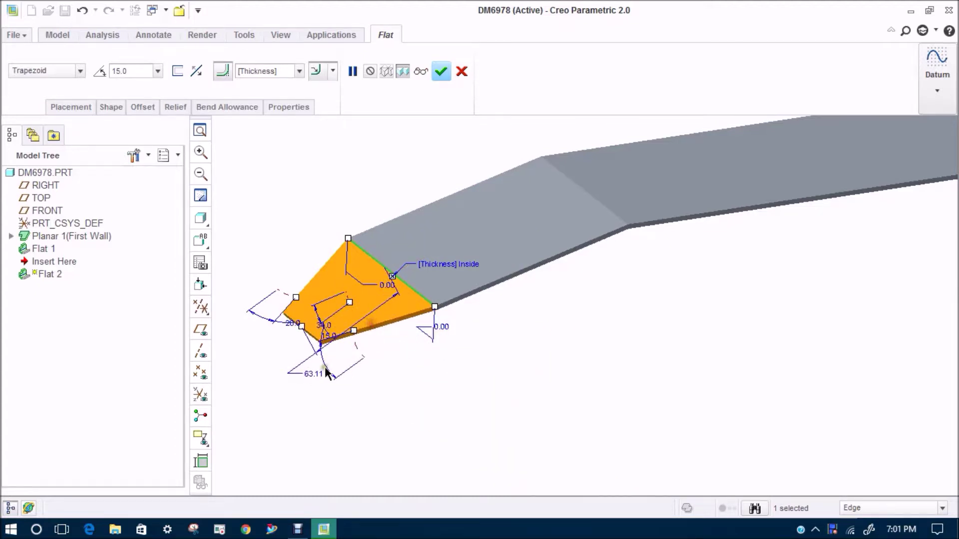
pyautogui.moveTo(325, 373); pyautogui.dragTo(328, 381, button='middle')
pyautogui.moveTo(286, 258); pyautogui.dragTo(271, 247)
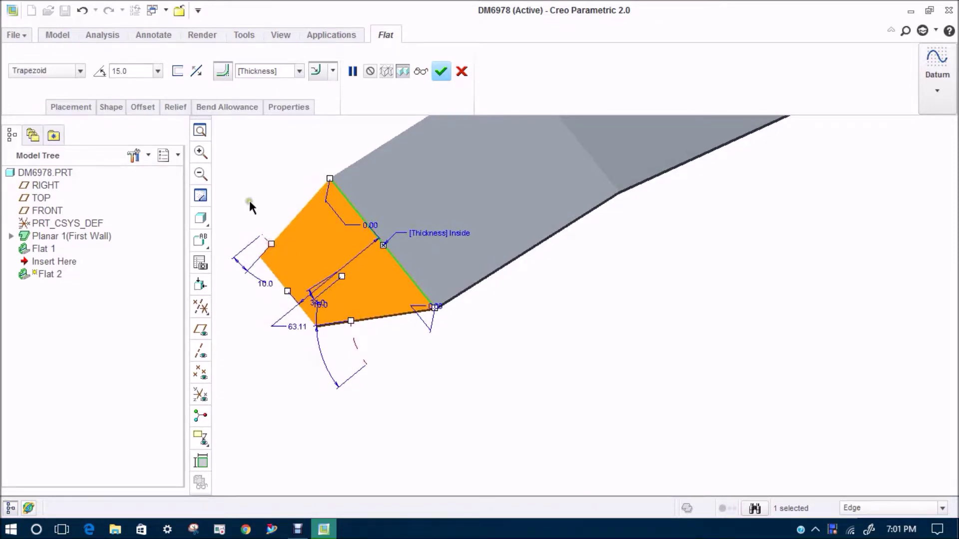
pyautogui.moveTo(342, 277); pyautogui.dragTo(342, 342)
pyautogui.moveTo(343, 343); pyautogui.dragTo(349, 369, button='middle')
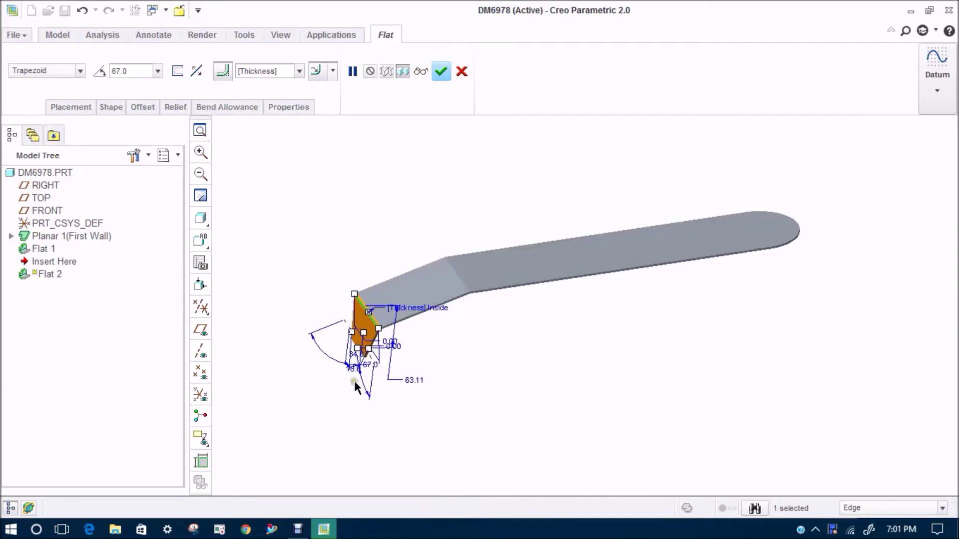
# Step: Set the trapezoid tab's length to 84.10 and bend to 33.0, completing Flat 2
pyautogui.scroll(-3, 348, 370)
pyautogui.scroll(2, 390, 360)
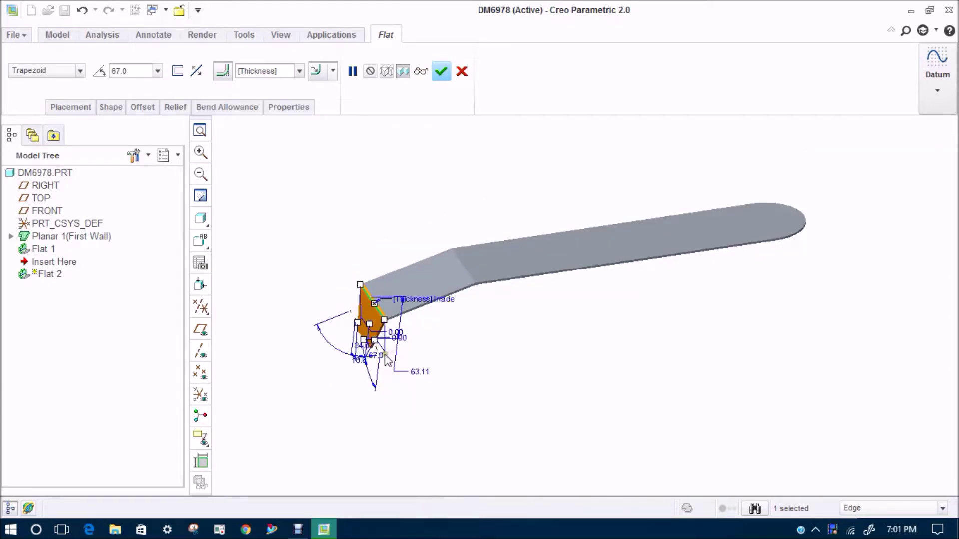
pyautogui.moveTo(364, 340); pyautogui.dragTo(357, 388)
pyautogui.scroll(-4, 358, 344)
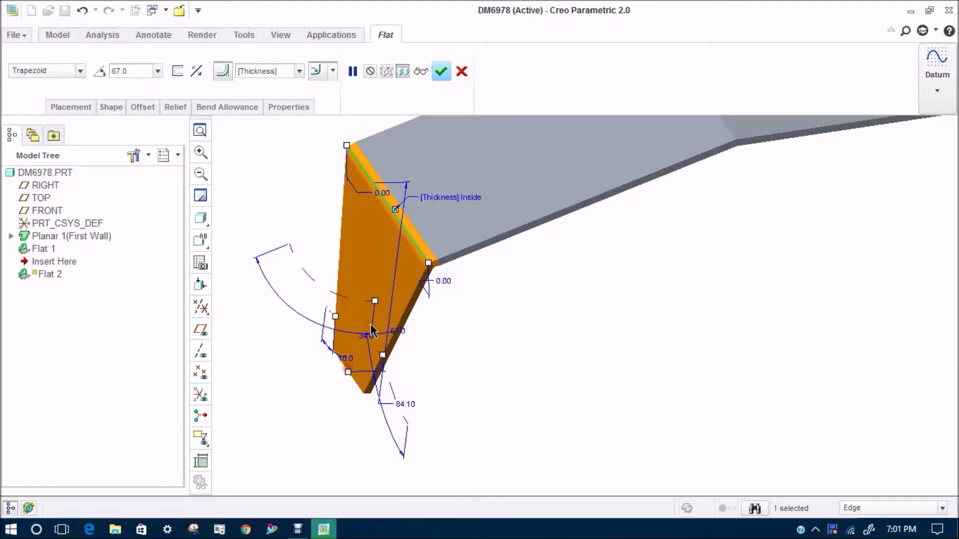
pyautogui.scroll(4, 376, 348)
pyautogui.click(374, 336)
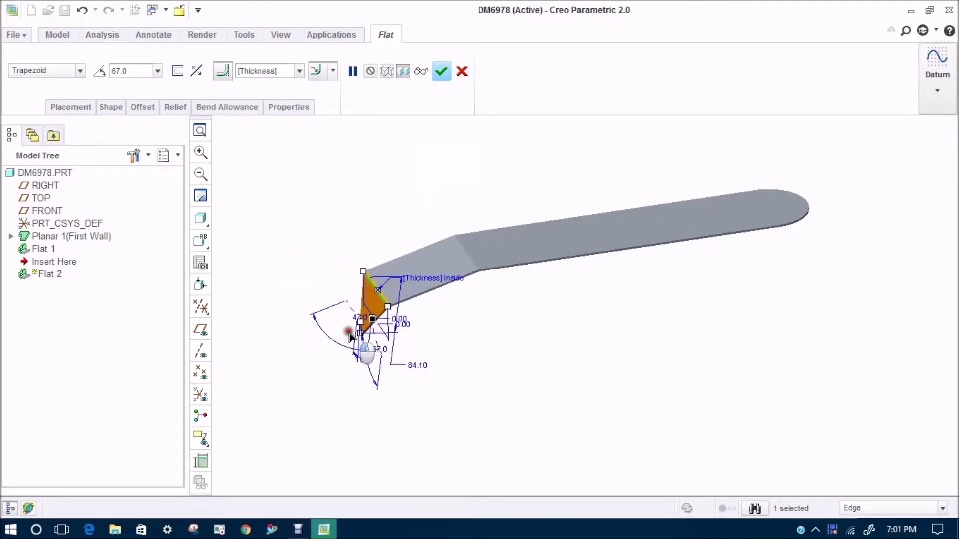
pyautogui.moveTo(372, 347)
pyautogui.mouseDown()
pyautogui.moveTo(358, 296)
pyautogui.moveTo(362, 331)
pyautogui.mouseUp()
pyautogui.moveTo(362, 332); pyautogui.dragTo(462, 233, button='middle')
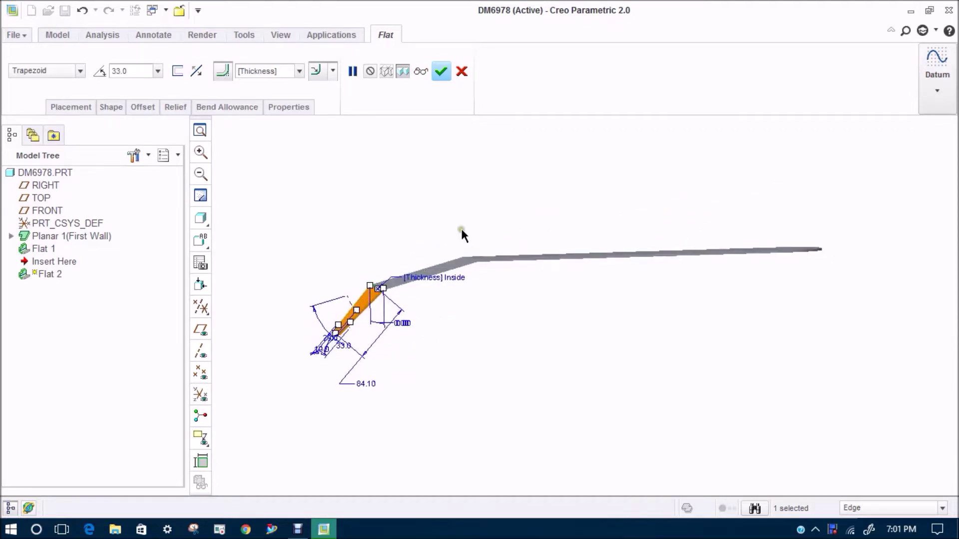
pyautogui.click(440, 75)
pyautogui.moveTo(406, 220); pyautogui.dragTo(282, 192, button='middle')
pyautogui.scroll(-5, 464, 284)
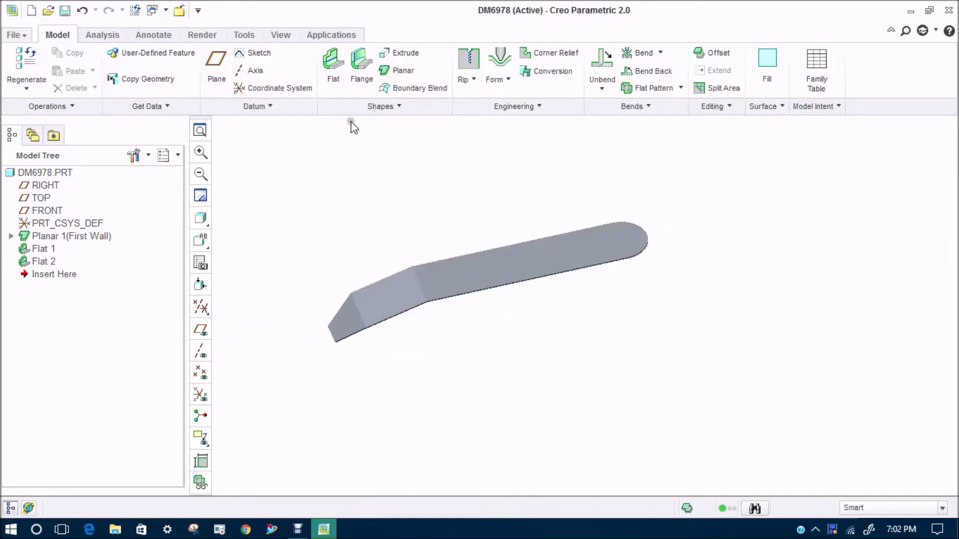
# Step: Start an extrusion sketched on the plate's flat surface, with the plate surface added as a reference
pyautogui.click(400, 53)
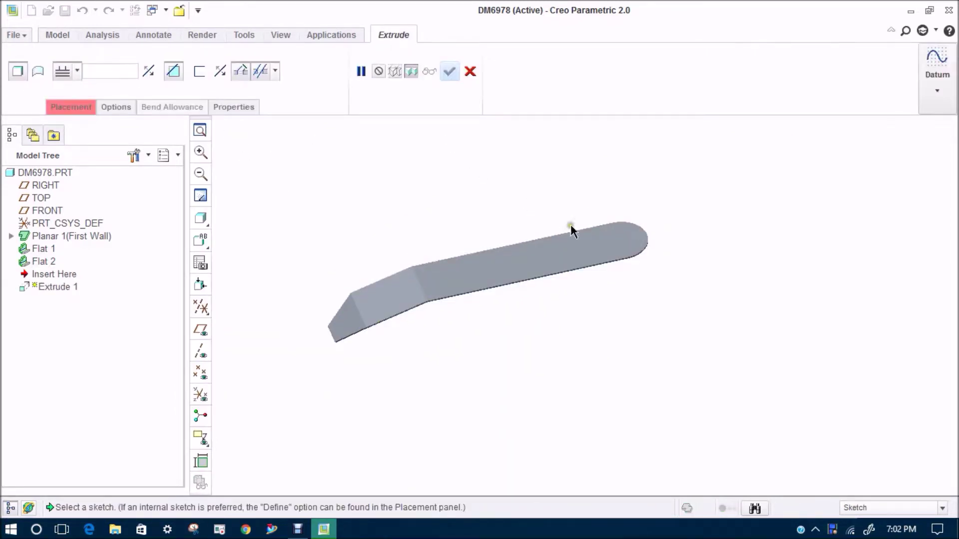
pyautogui.click(612, 237)
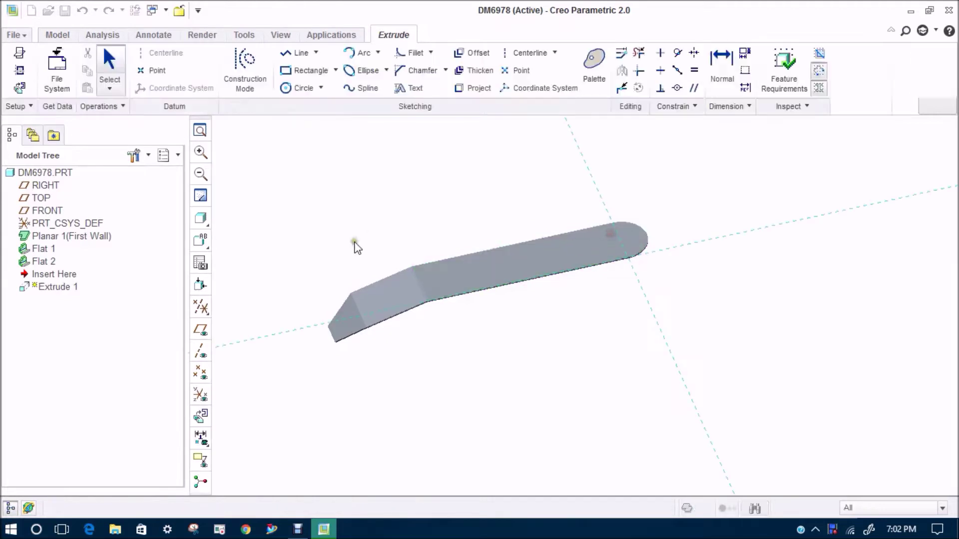
pyautogui.click(201, 416)
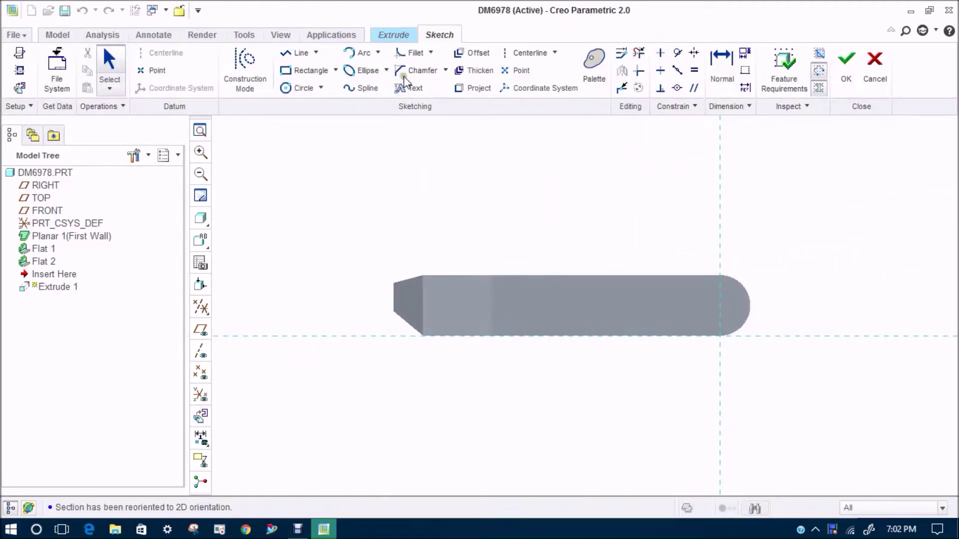
pyautogui.click(285, 92)
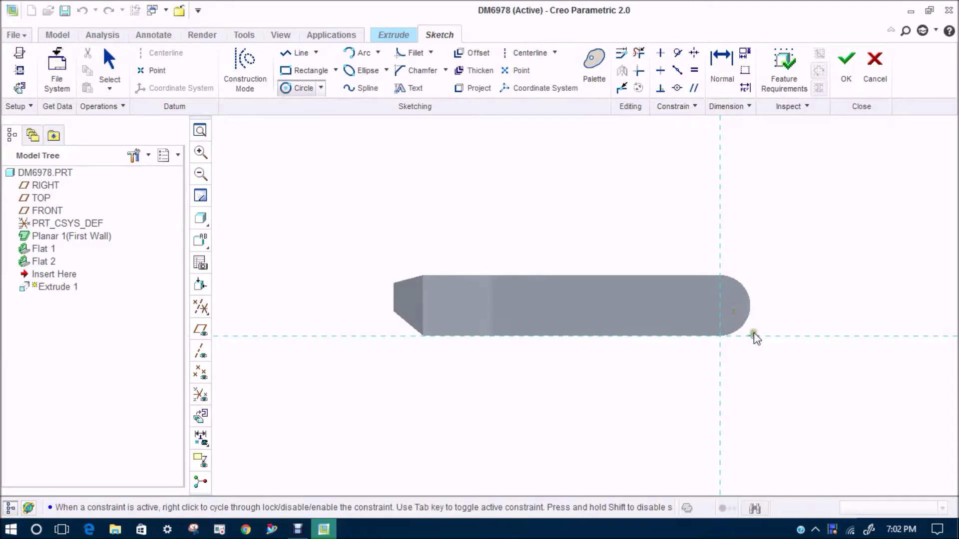
pyautogui.scroll(-2, 720, 313)
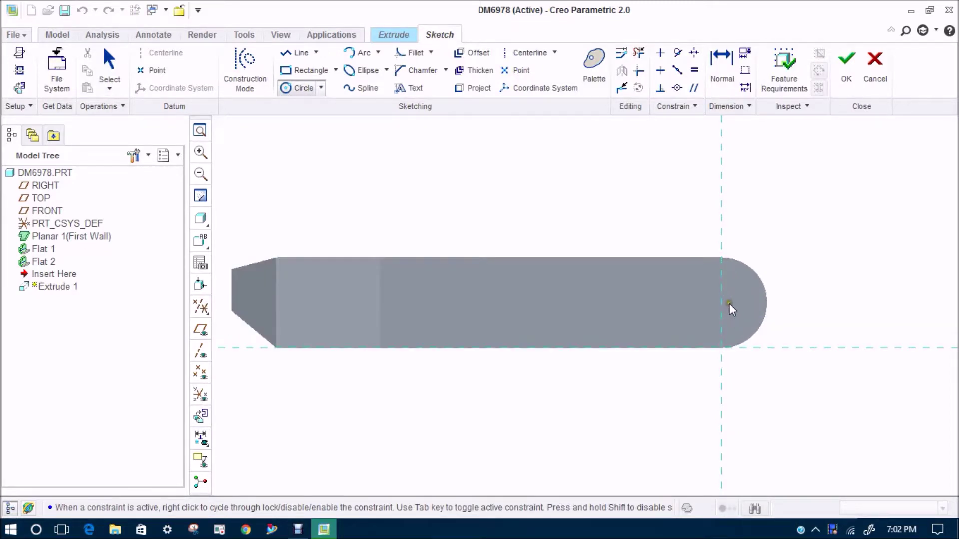
pyautogui.click(19, 70)
pyautogui.click(774, 302)
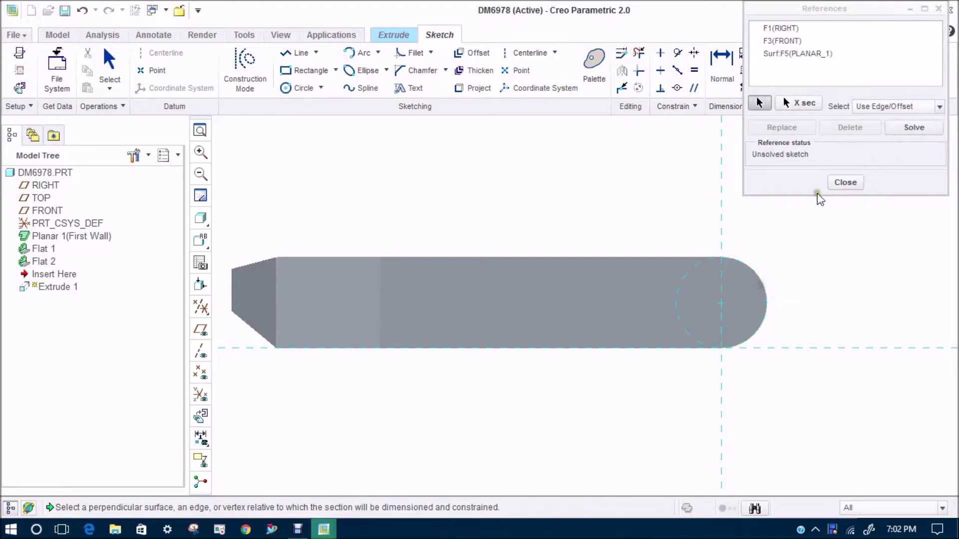
pyautogui.click(846, 182)
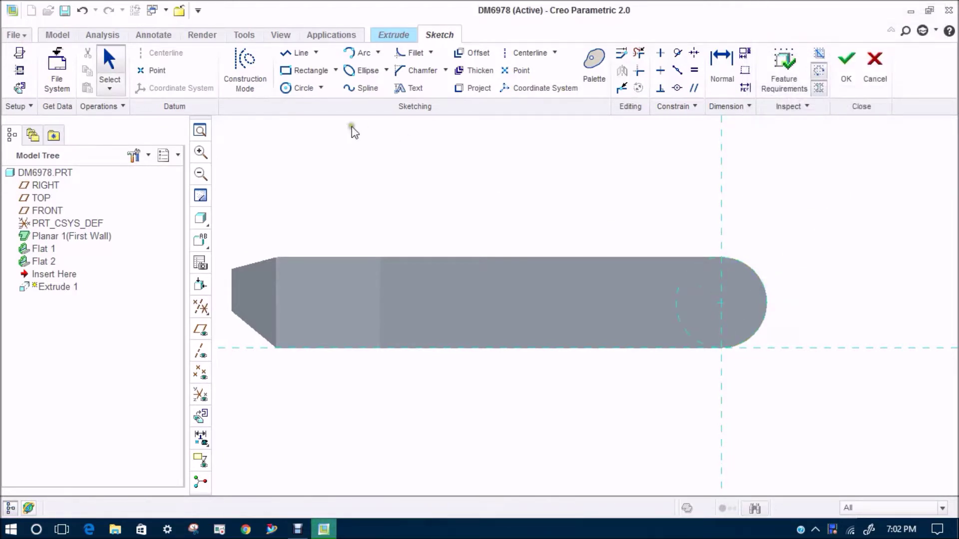
# Step: Draw two concentric circles centred on the plate's rounded end and accept the sketch
pyautogui.click(298, 88)
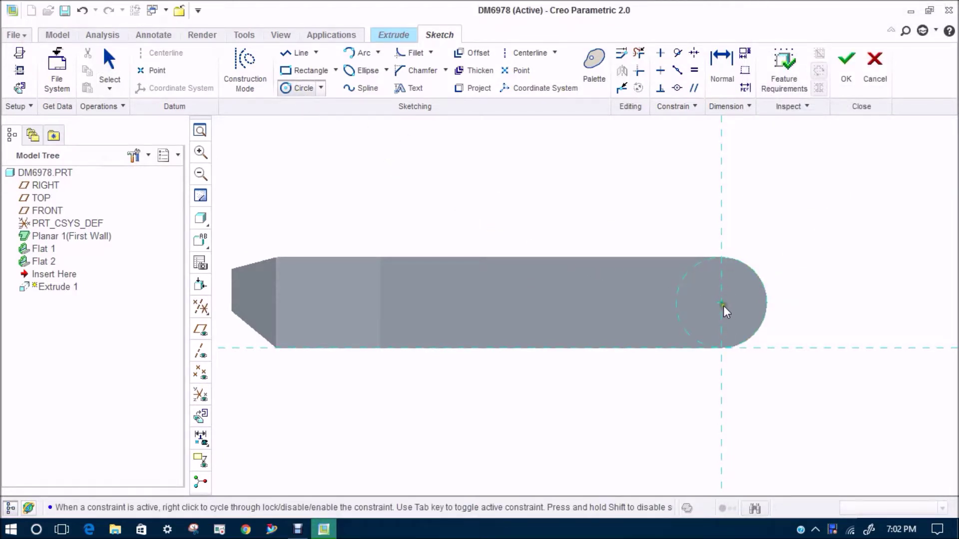
pyautogui.click(751, 294)
pyautogui.middleClick(731, 309)
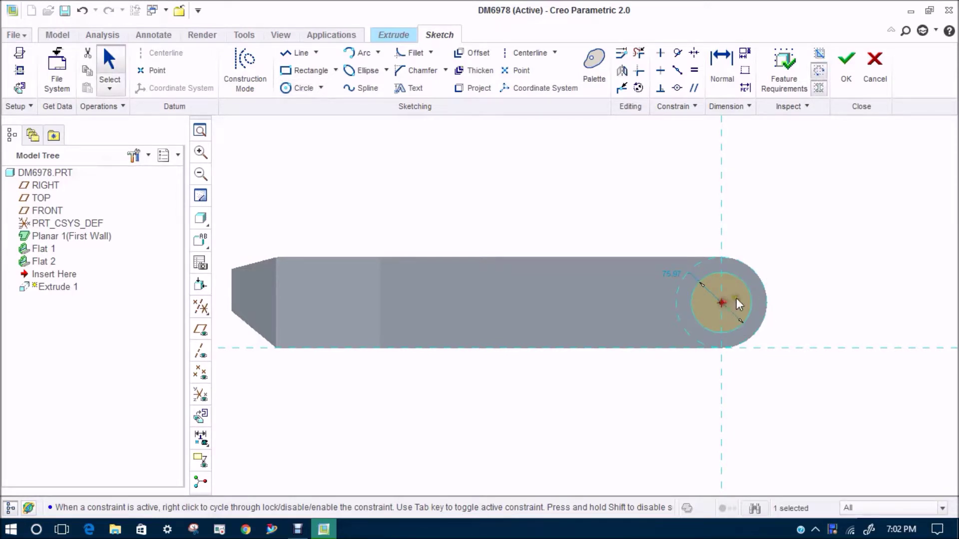
pyautogui.click(742, 301)
pyautogui.click(872, 436)
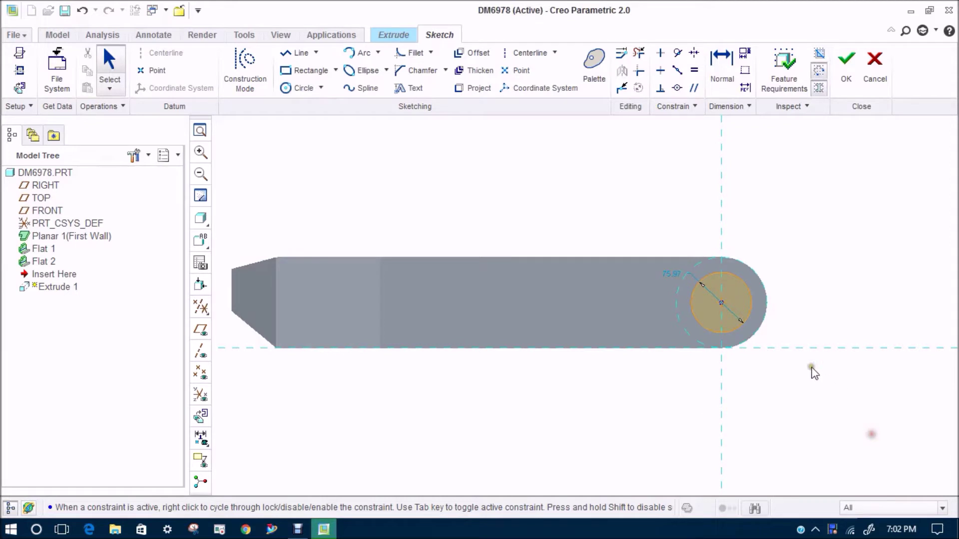
pyautogui.scroll(3, 800, 357)
pyautogui.click(302, 89)
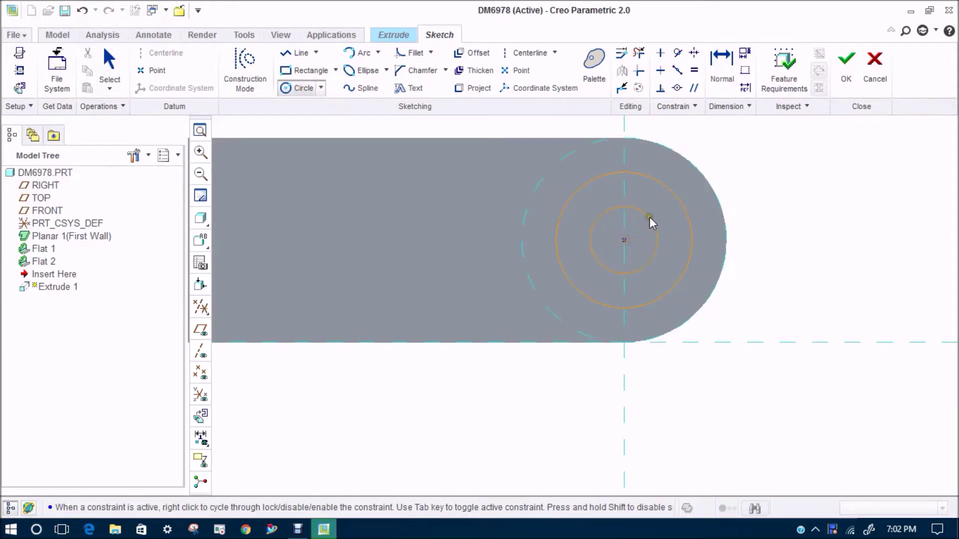
pyautogui.middleClick(788, 159)
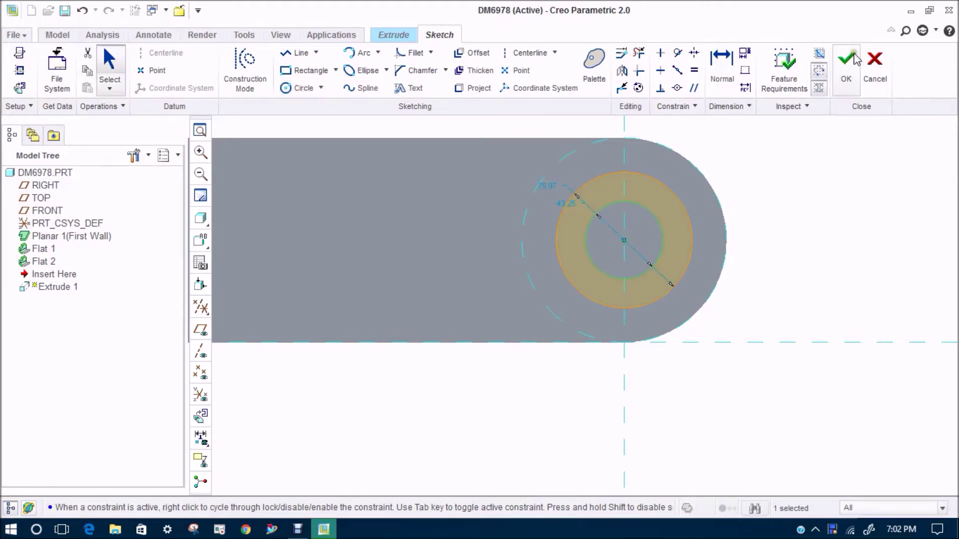
pyautogui.click(846, 60)
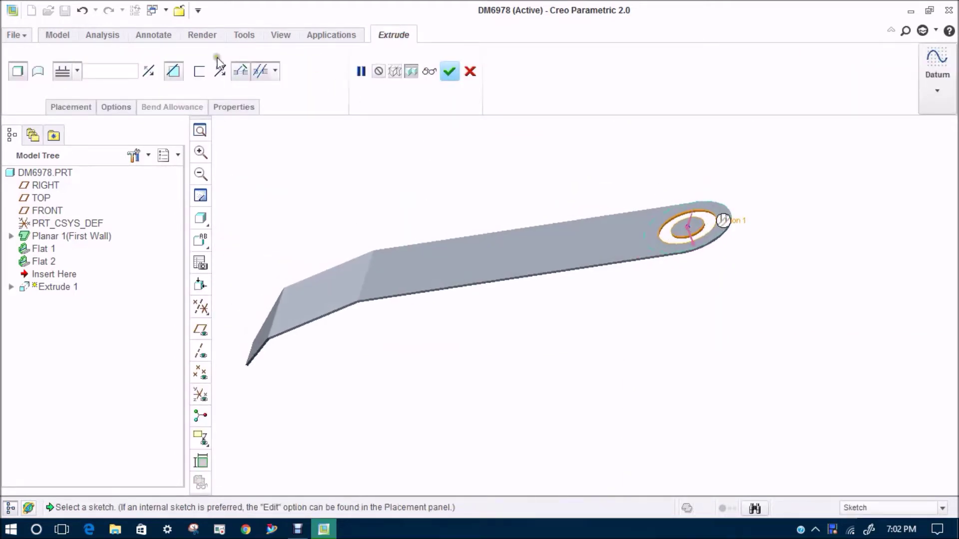
# Step: Make the extrusion blind, flip it upward, and set its depth to 52.90
pyautogui.click(173, 71)
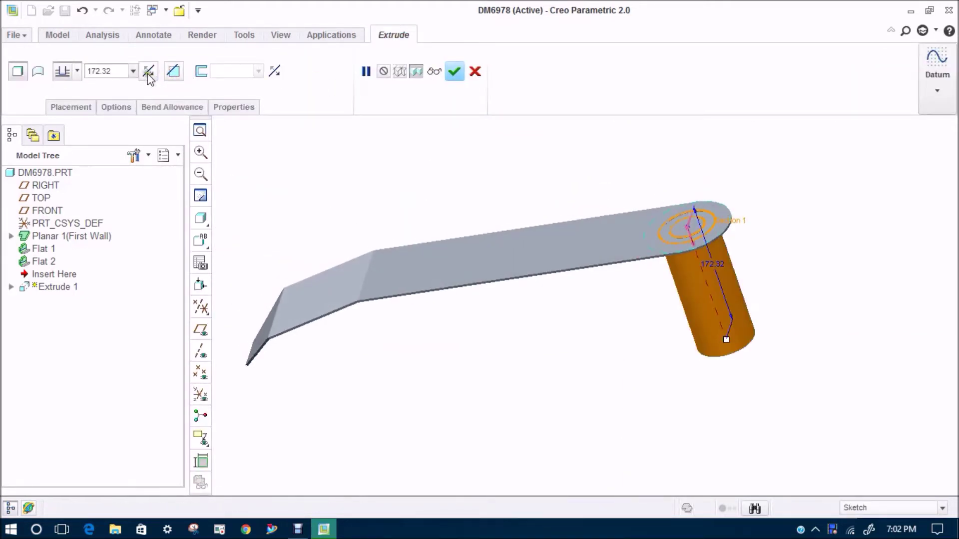
pyautogui.click(148, 72)
pyautogui.moveTo(243, 151); pyautogui.dragTo(571, 205, button='middle')
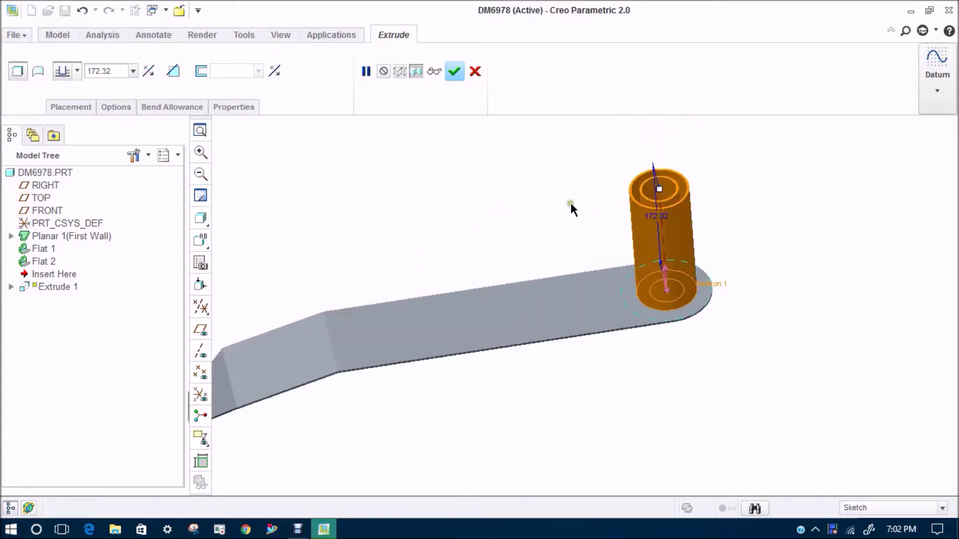
pyautogui.moveTo(663, 188); pyautogui.dragTo(669, 263)
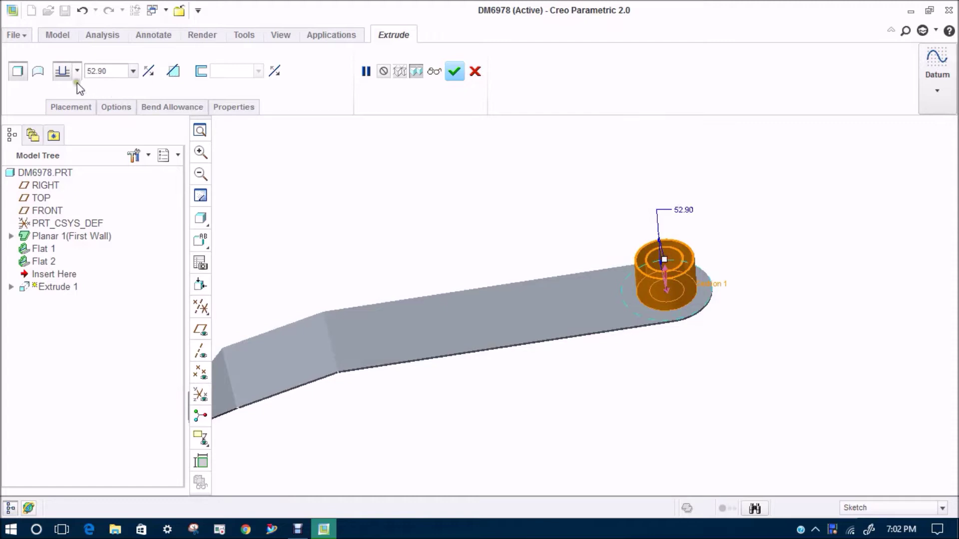
# Step: Keep the extrusion adding material as a thickened wall, with the thickness flipped to the other side
pyautogui.click(36, 73)
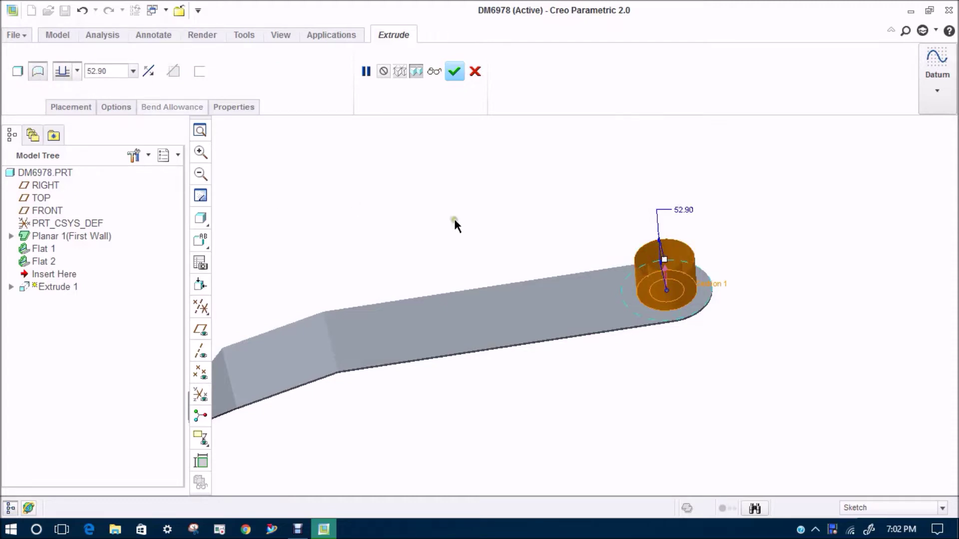
pyautogui.scroll(-3, 641, 286)
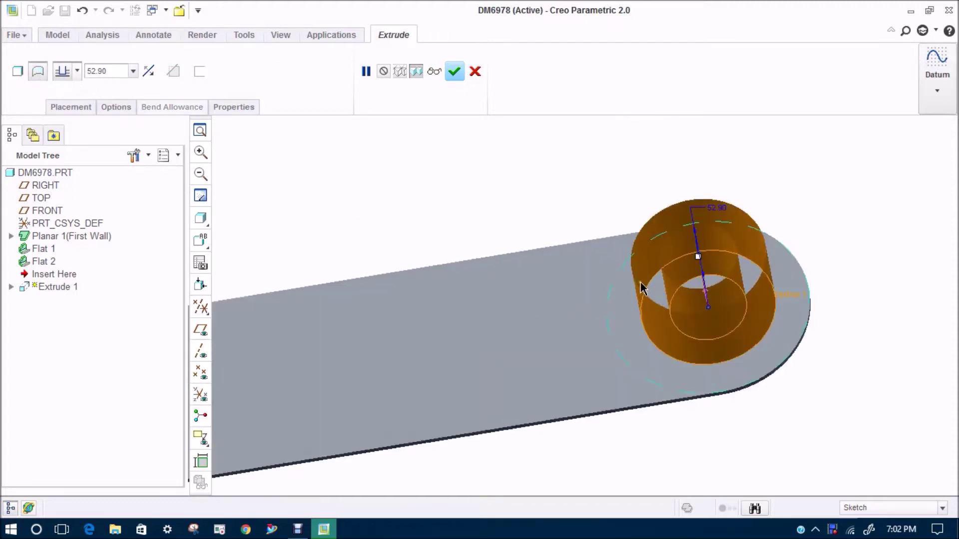
pyautogui.click(17, 75)
pyautogui.moveTo(393, 171); pyautogui.dragTo(406, 159, button='middle')
pyautogui.click(199, 73)
pyautogui.click(274, 75)
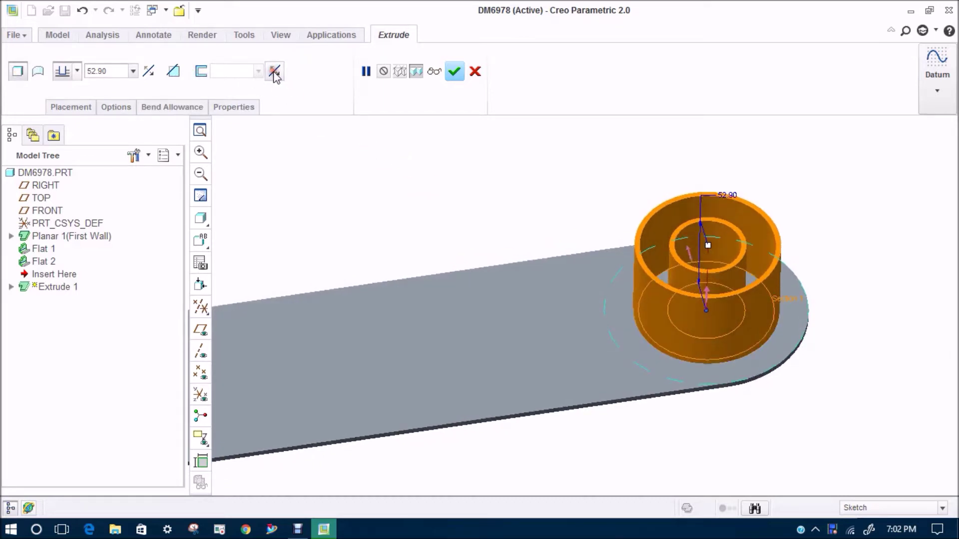
pyautogui.moveTo(396, 183); pyautogui.dragTo(398, 149, button='middle')
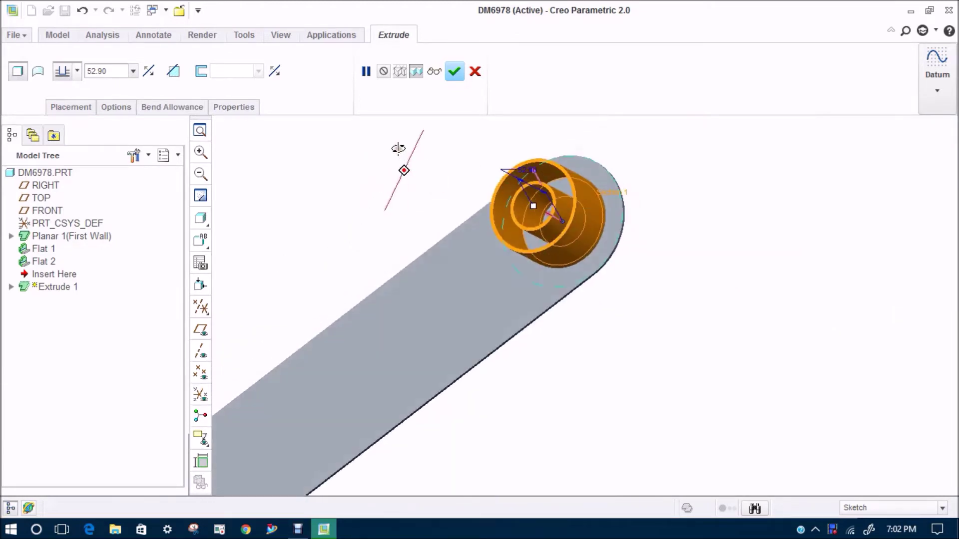
pyautogui.click(123, 107)
# Step: Make side 2 blind at depth 15 and set side 1 depth to 25
pyautogui.click(213, 181)
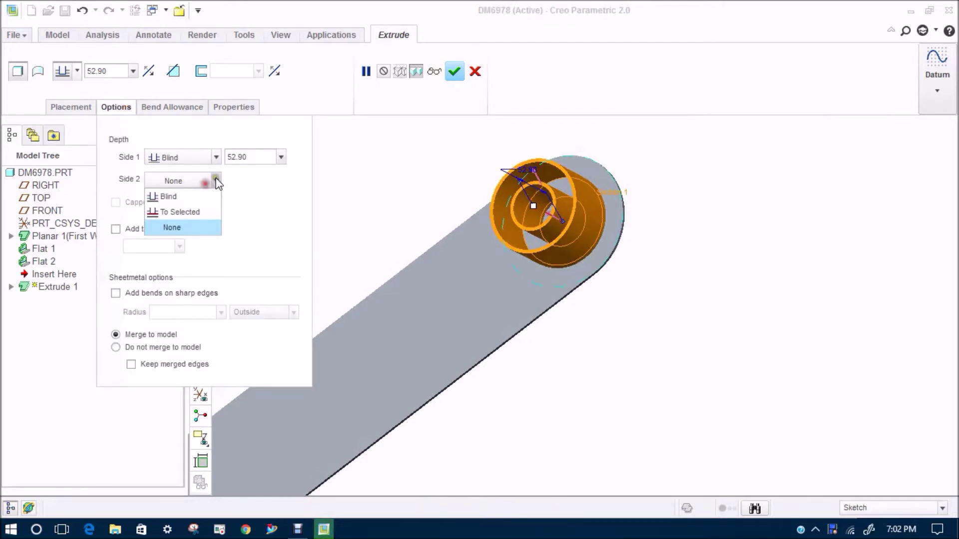
pyautogui.click(197, 199)
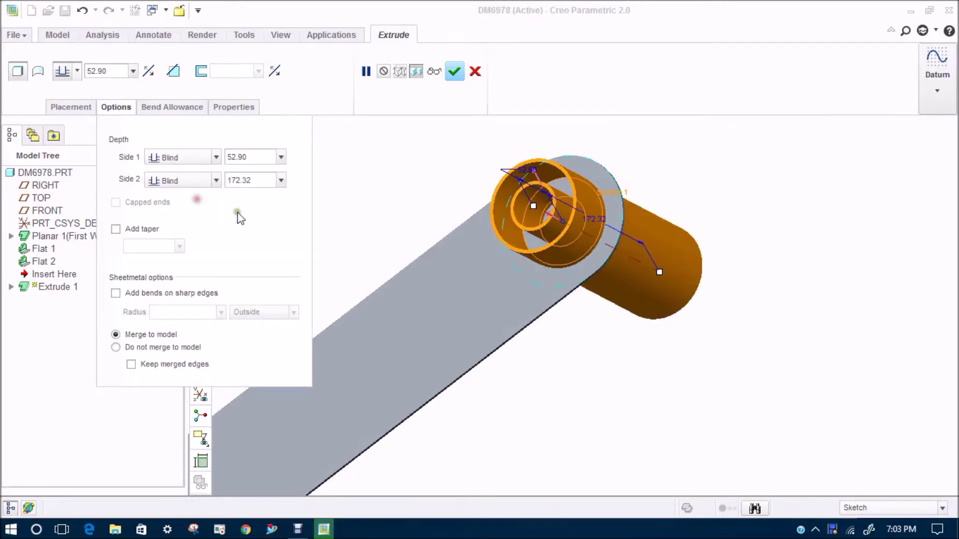
pyautogui.moveTo(375, 262)
pyautogui.mouseDown(button='middle')
pyautogui.moveTo(433, 263)
pyautogui.moveTo(375, 267)
pyautogui.mouseUp(button='middle')
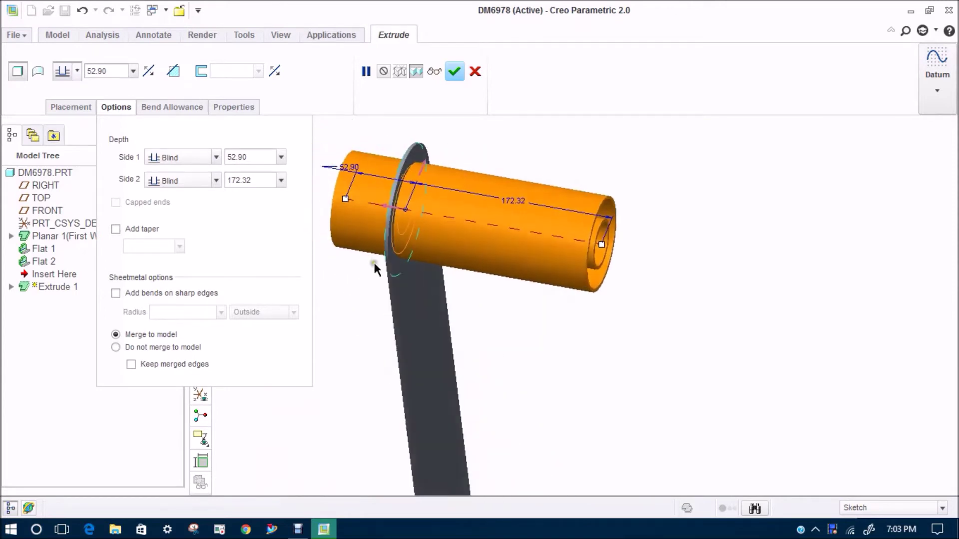
pyautogui.doubleClick(510, 199)
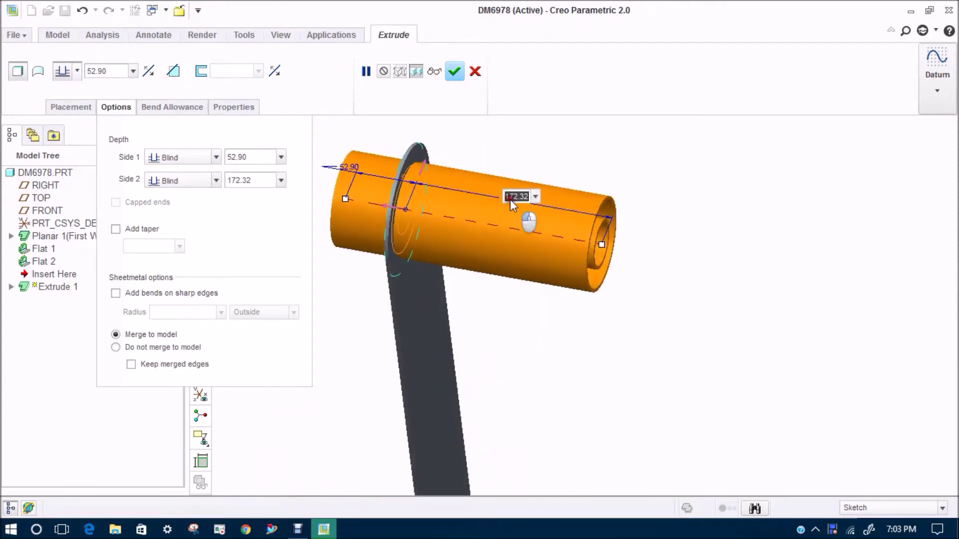
pyautogui.write('15')
pyautogui.press('Return')
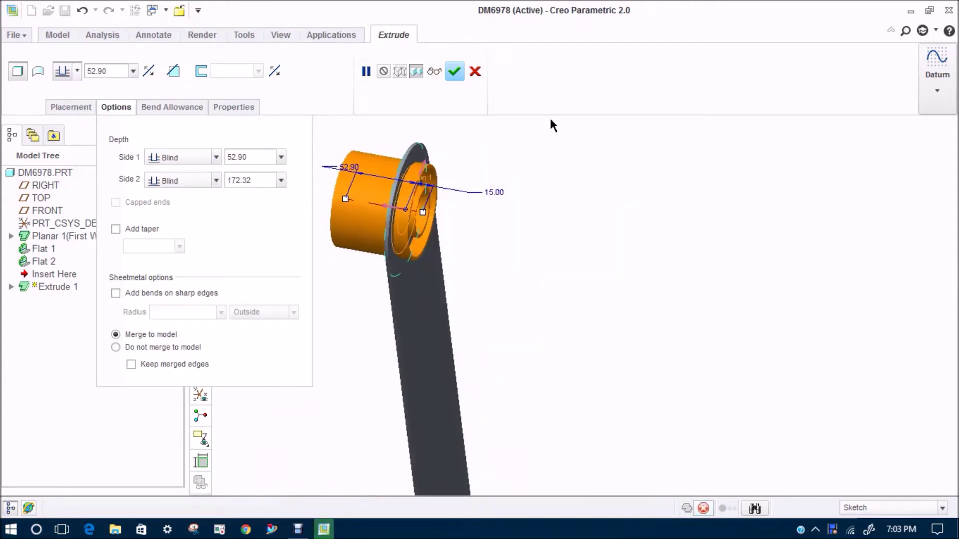
pyautogui.doubleClick(357, 165)
pyautogui.press('Return')
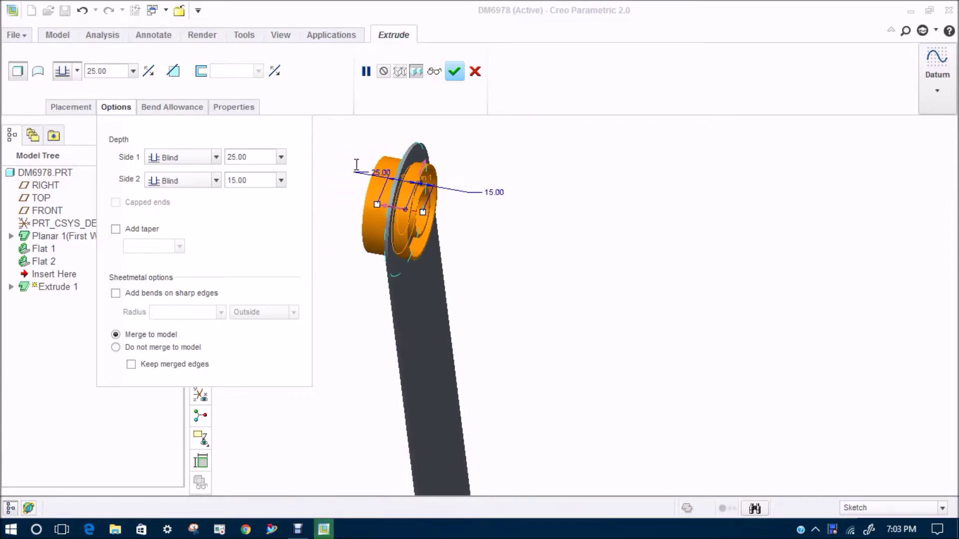
# Step: Keep the extrusion adding material and complete the two-sided ring boss
pyautogui.moveTo(437, 231); pyautogui.dragTo(518, 170, button='middle')
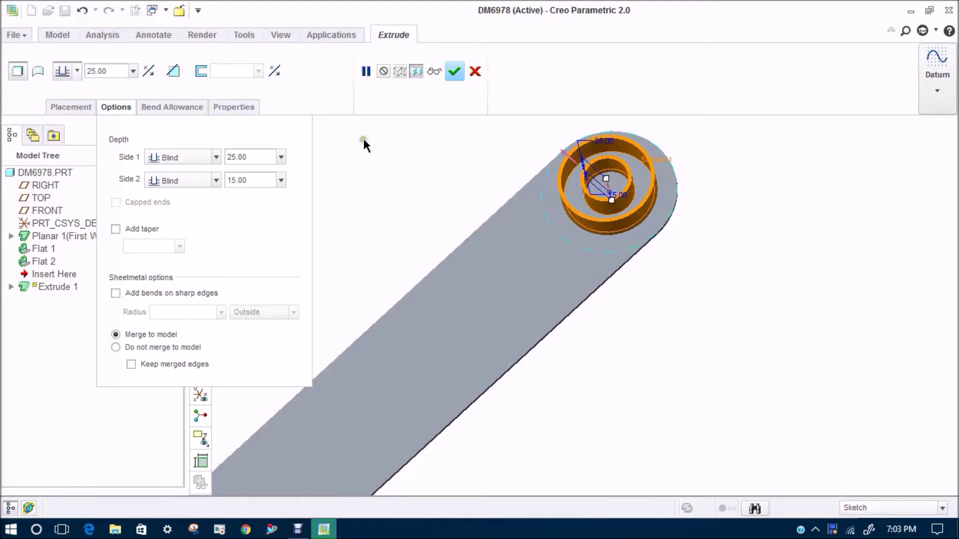
pyautogui.click(176, 77)
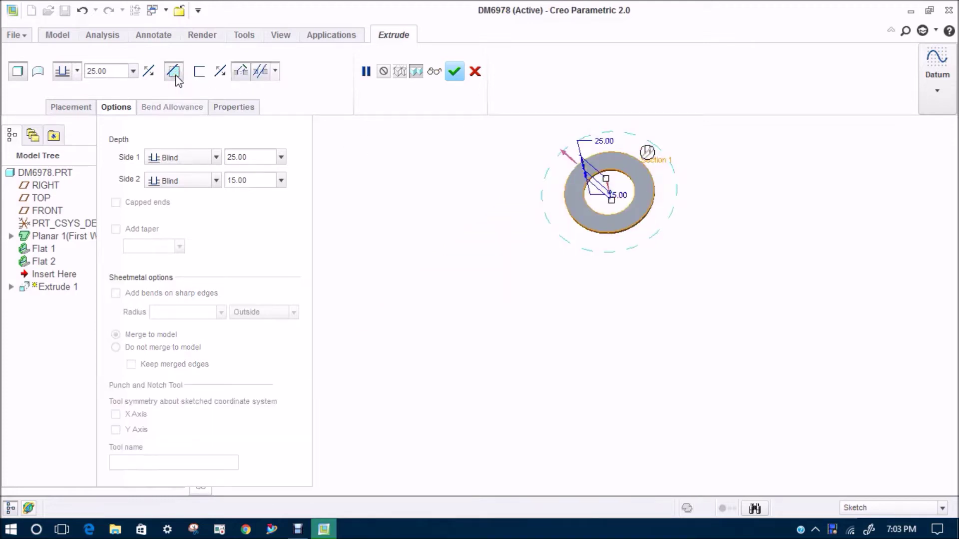
pyautogui.click(174, 75)
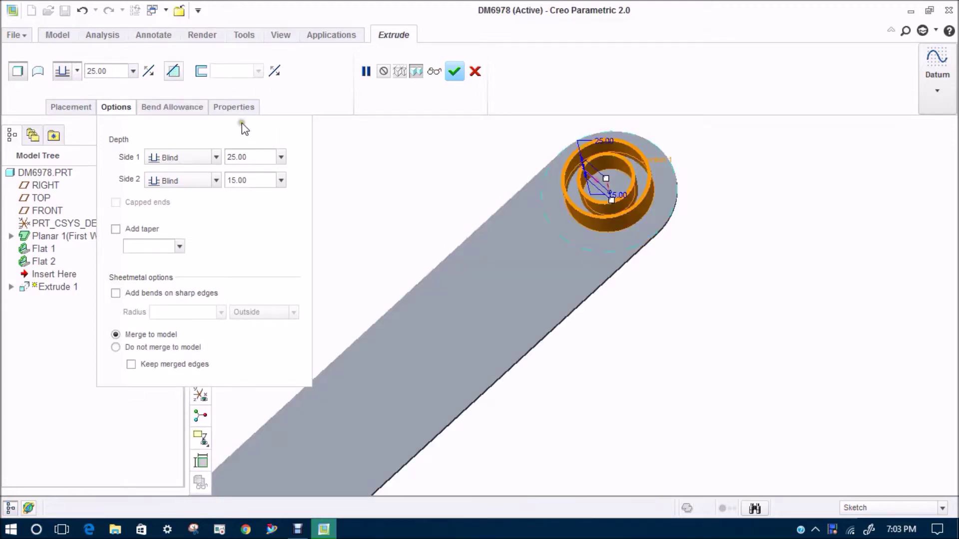
pyautogui.click(454, 71)
pyautogui.moveTo(451, 145); pyautogui.dragTo(504, 252, button='middle')
pyautogui.click(437, 172)
pyautogui.moveTo(440, 160)
pyautogui.mouseDown(button='middle')
pyautogui.moveTo(499, 180)
pyautogui.moveTo(508, 199)
pyautogui.moveTo(464, 189)
pyautogui.mouseUp(button='middle')
# Step: Start a new extrusion sketched on the plate's top surface, with the rounded end as a reference
pyautogui.scroll(4, 454, 190)
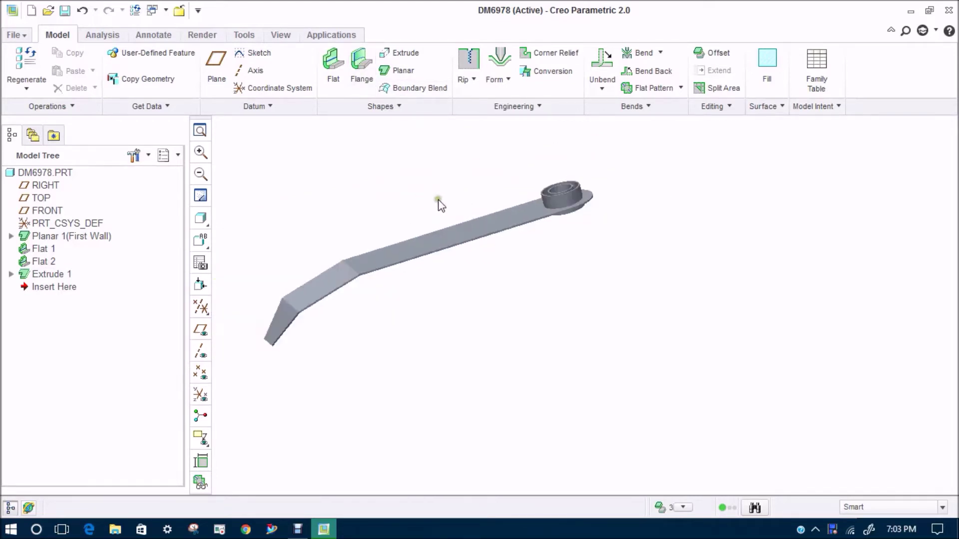
pyautogui.scroll(-2, 432, 210)
pyautogui.click(400, 52)
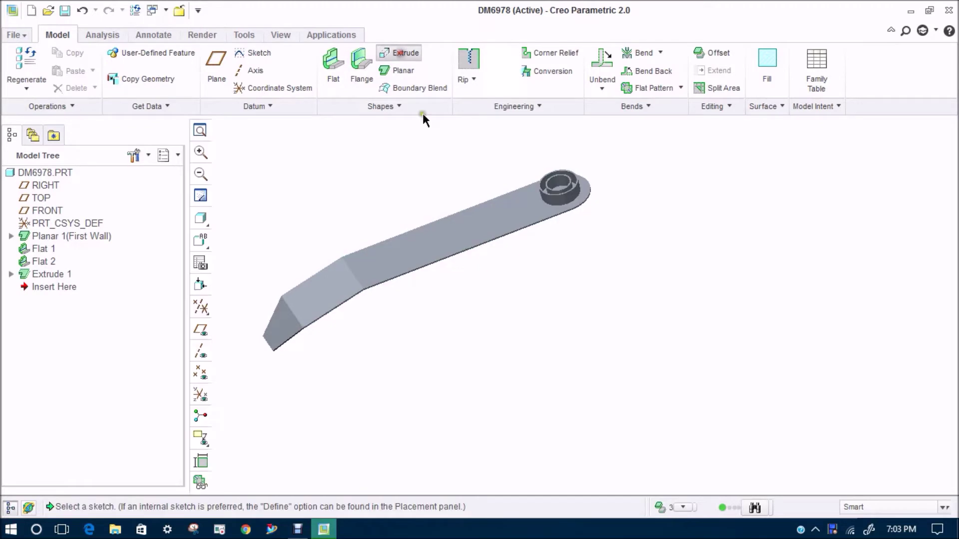
pyautogui.click(394, 252)
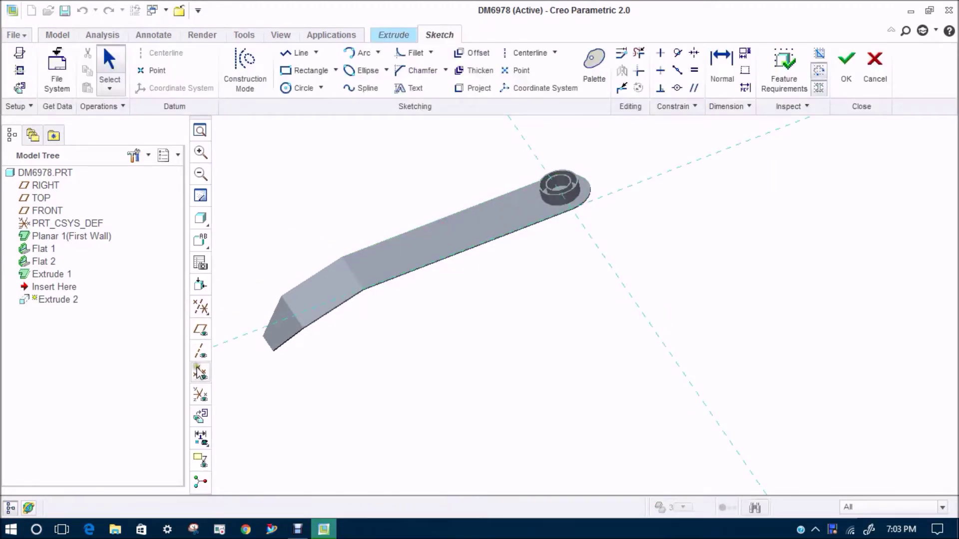
pyautogui.click(201, 417)
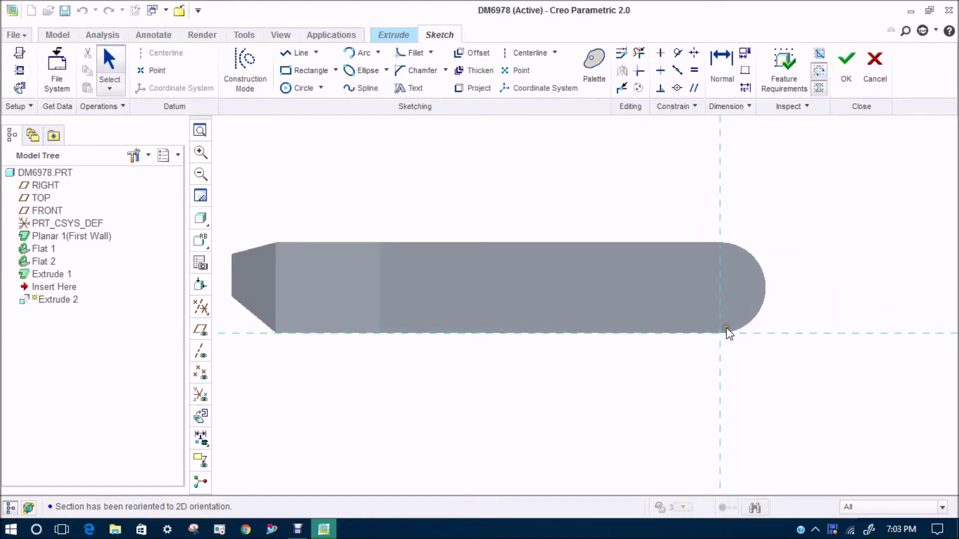
pyautogui.click(20, 71)
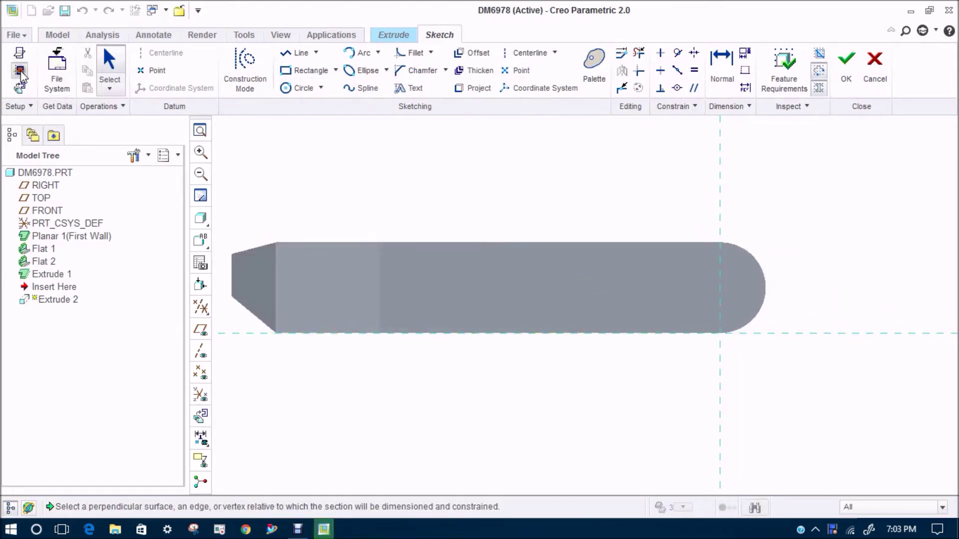
pyautogui.click(775, 286)
pyautogui.click(846, 182)
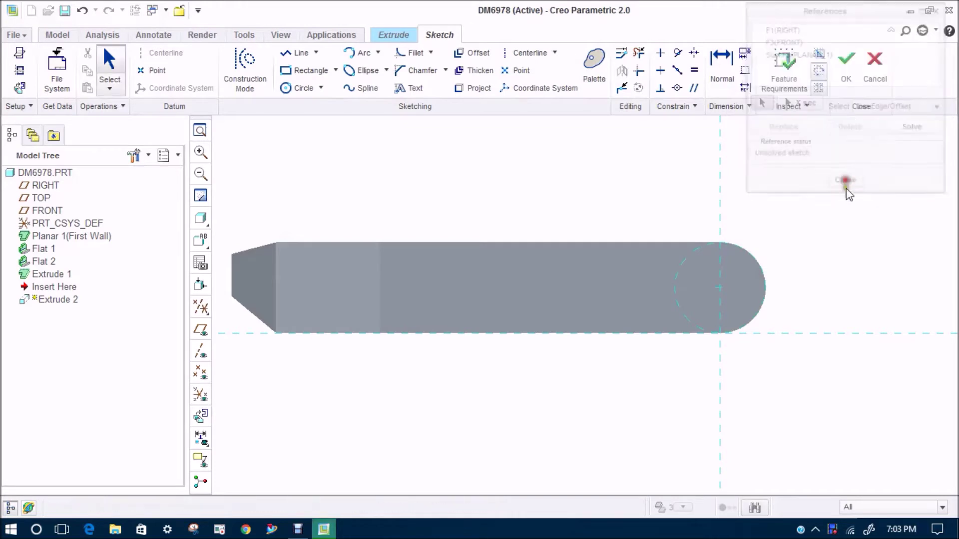
# Step: Draw three circles: a small one at the arc centre, one mid-plate, one near the bend
pyautogui.click(300, 88)
pyautogui.click(720, 287)
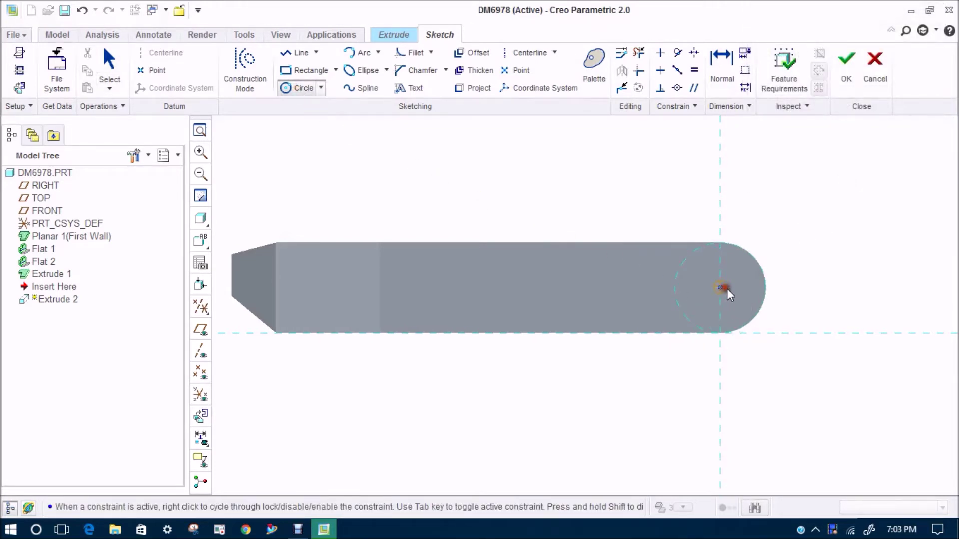
pyautogui.click(730, 288)
pyautogui.click(560, 287)
pyautogui.click(583, 292)
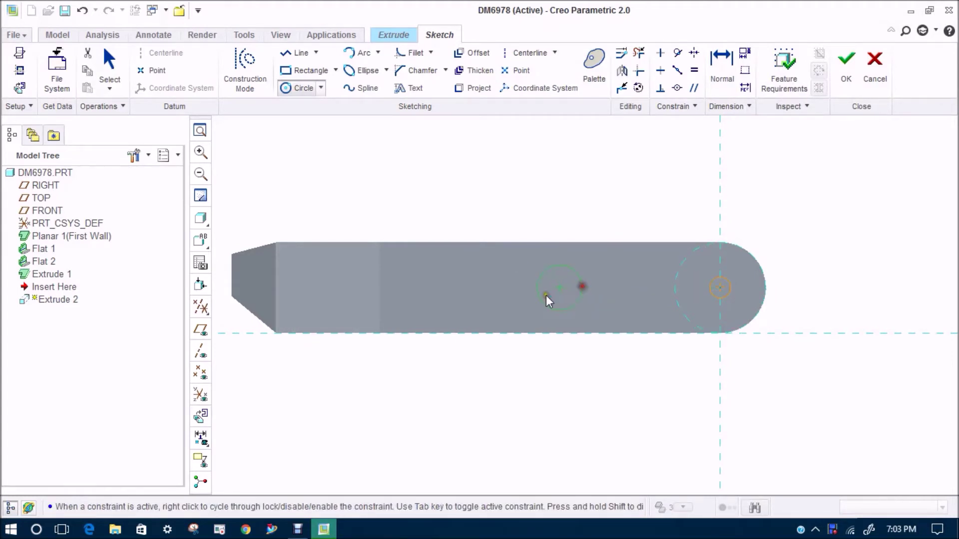
pyautogui.click(416, 287)
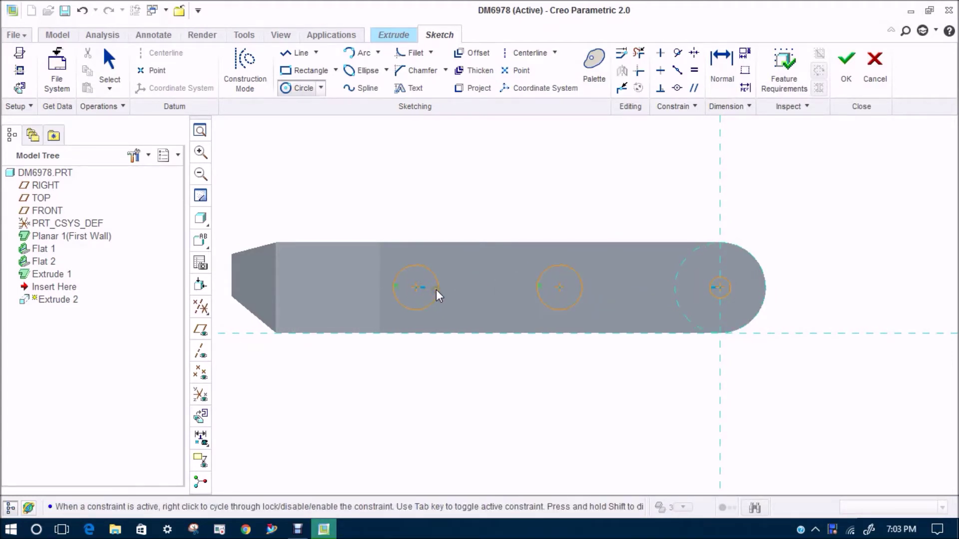
pyautogui.click(433, 289)
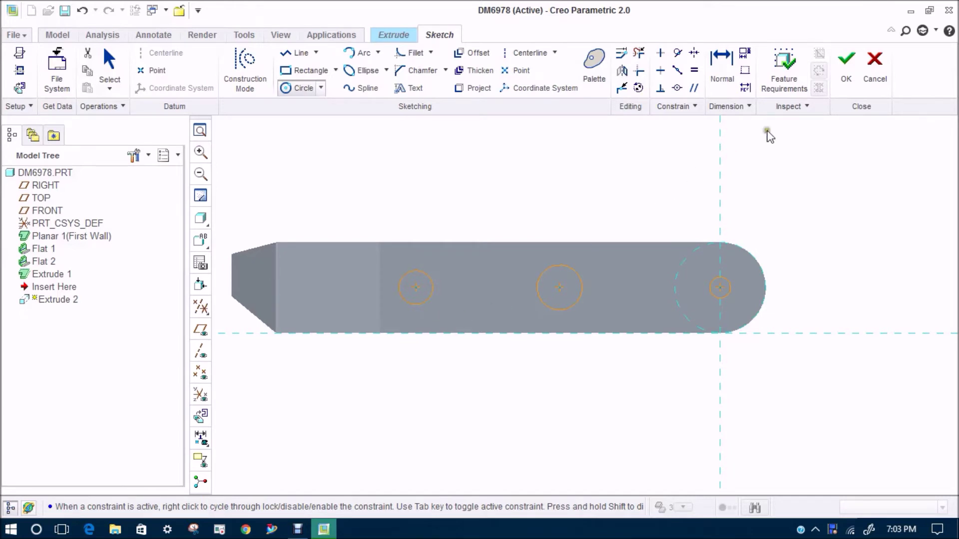
# Step: Accept the hole sketch and complete the extrusion as a cut through the plate
pyautogui.click(846, 65)
pyautogui.moveTo(730, 200)
pyautogui.mouseDown(button='middle')
pyautogui.moveTo(668, 182)
pyautogui.moveTo(675, 147)
pyautogui.mouseUp(button='middle')
pyautogui.moveTo(613, 233); pyautogui.dragTo(650, 303, button='middle')
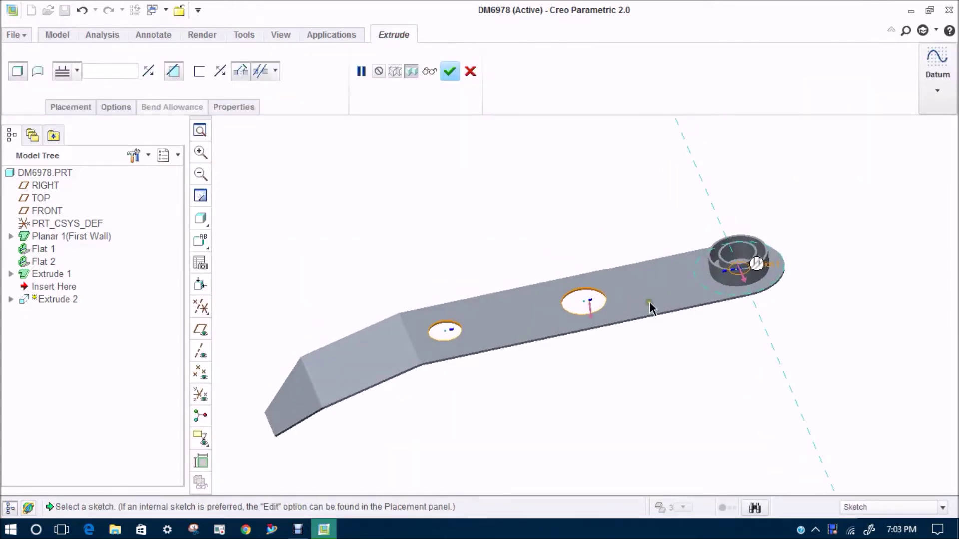
pyautogui.click(449, 72)
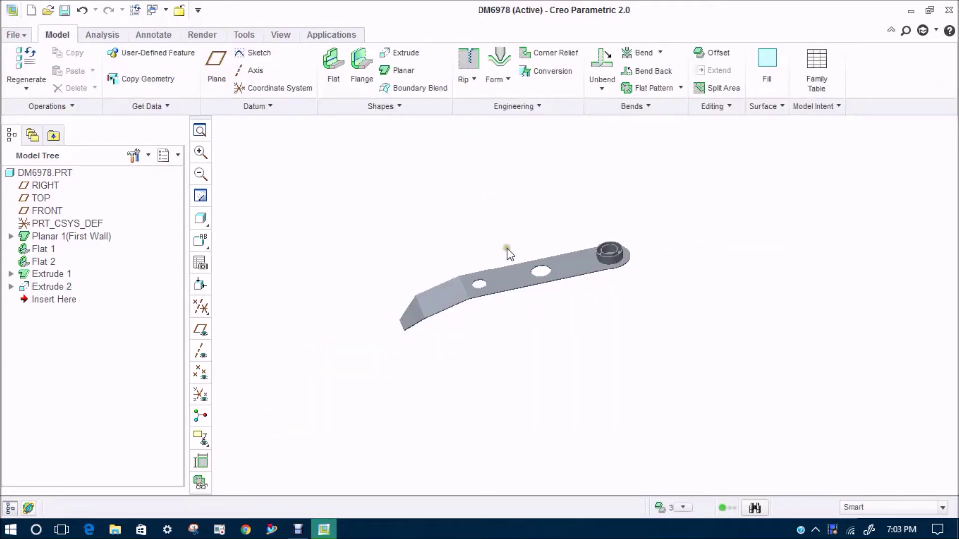
# Step: Apply a red-brown std-metals appearance to the main plate surface
pyautogui.moveTo(506, 245)
pyautogui.mouseDown(button='middle')
pyautogui.moveTo(519, 265)
pyautogui.moveTo(514, 280)
pyautogui.moveTo(501, 209)
pyautogui.moveTo(490, 209)
pyautogui.moveTo(484, 240)
pyautogui.moveTo(496, 205)
pyautogui.mouseUp(button='middle')
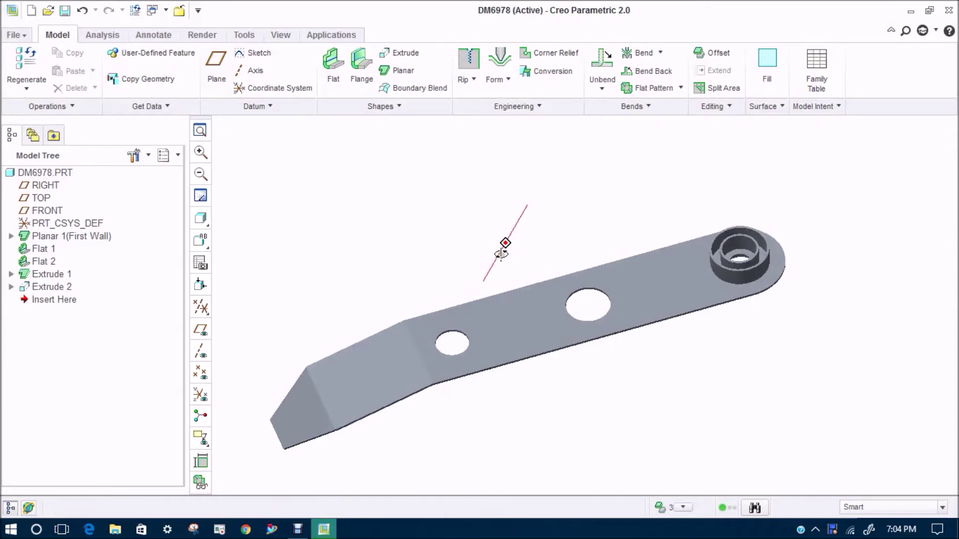
pyautogui.click(285, 33)
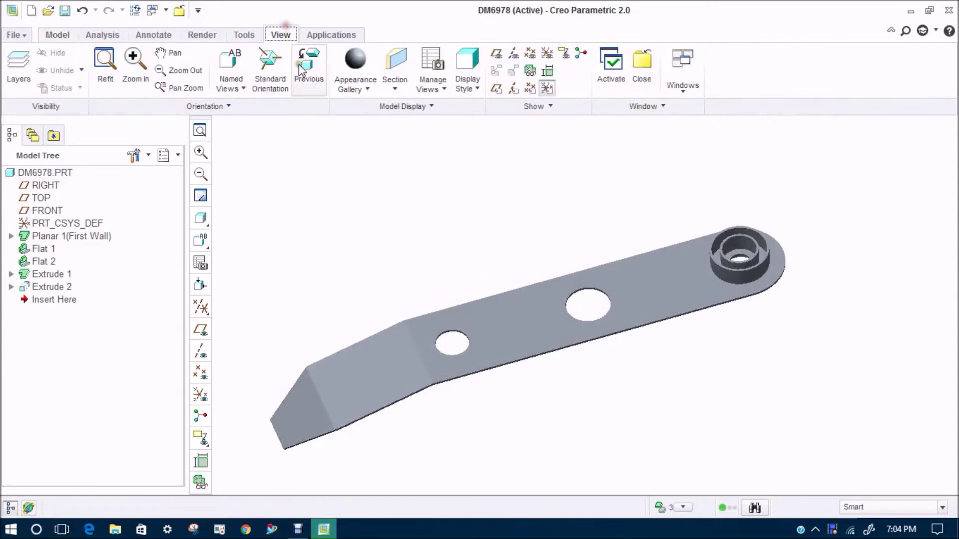
pyautogui.click(352, 84)
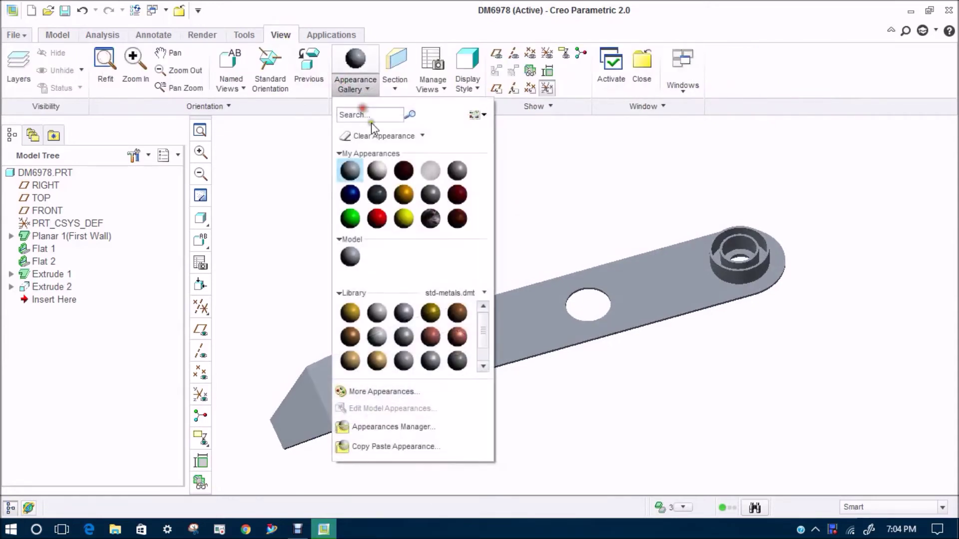
pyautogui.click(431, 346)
pyautogui.click(514, 320)
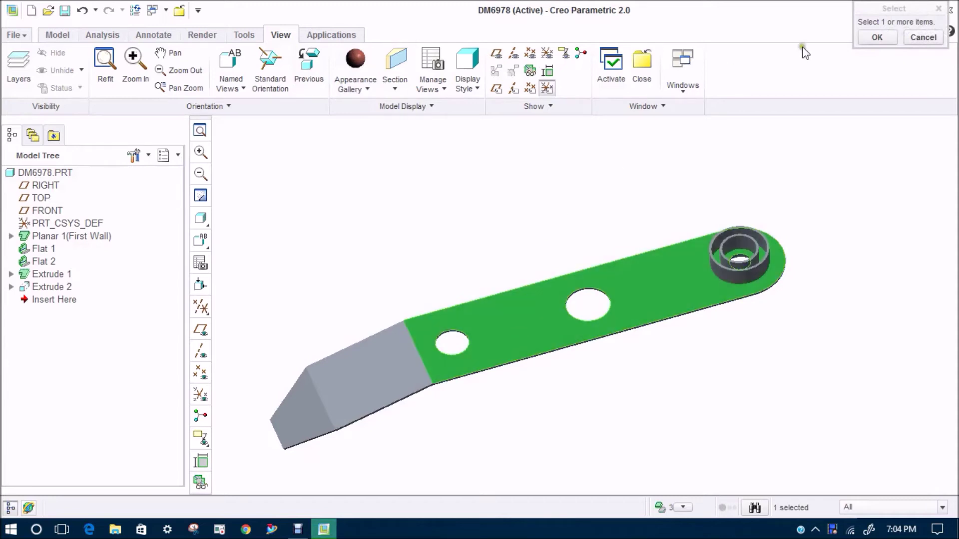
pyautogui.click(877, 38)
# Step: Apply the same red-brown metal appearance to the angled bend face and the end face
pyautogui.click(355, 84)
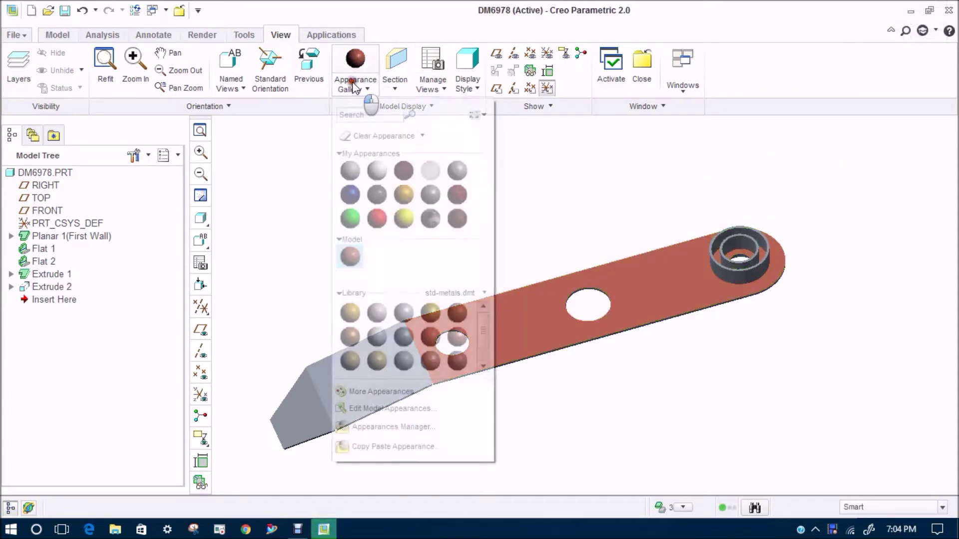
pyautogui.click(434, 344)
pyautogui.click(368, 373)
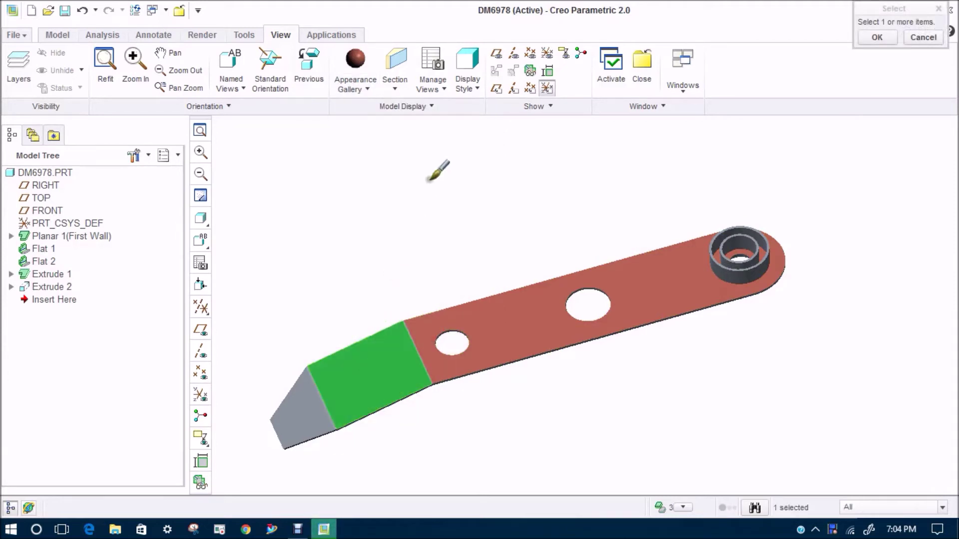
pyautogui.click(295, 408)
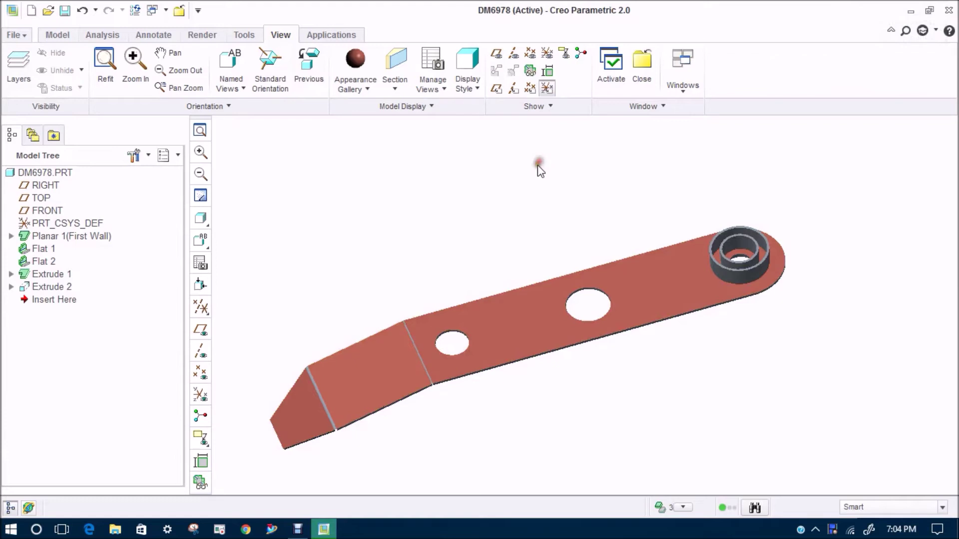
# Step: Pick the yellow metal appearance and select the walls of both holes
pyautogui.click(348, 89)
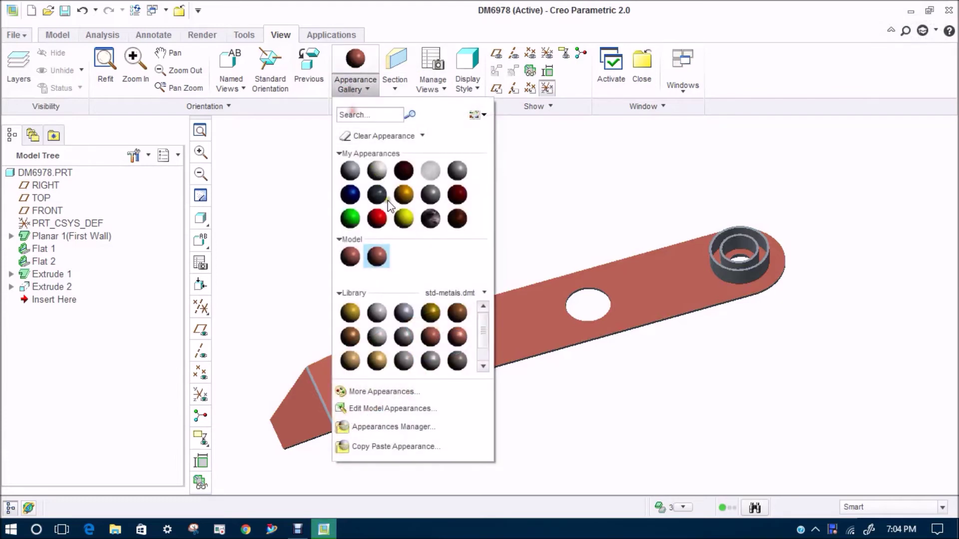
pyautogui.click(404, 220)
pyautogui.scroll(5, 594, 310)
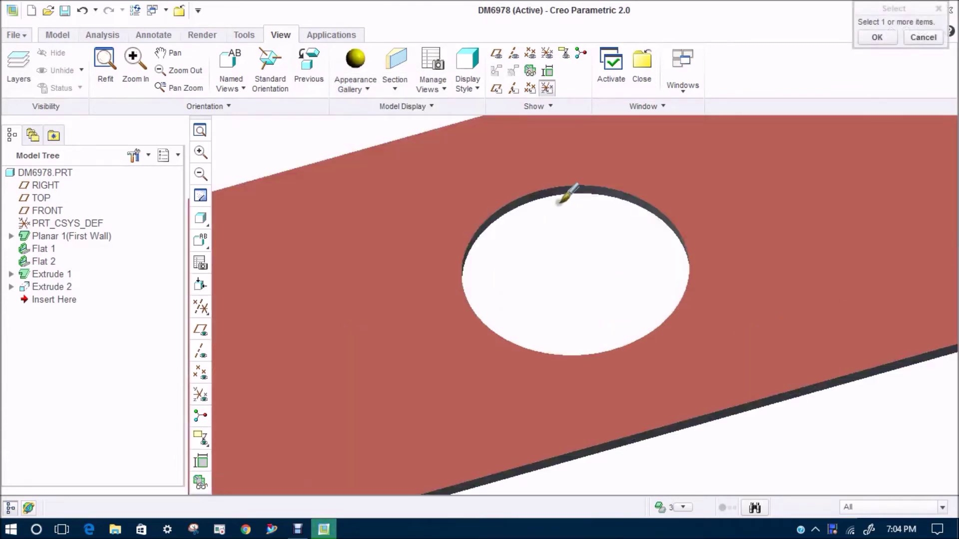
pyautogui.moveTo(559, 192); pyautogui.dragTo(685, 344, button='middle')
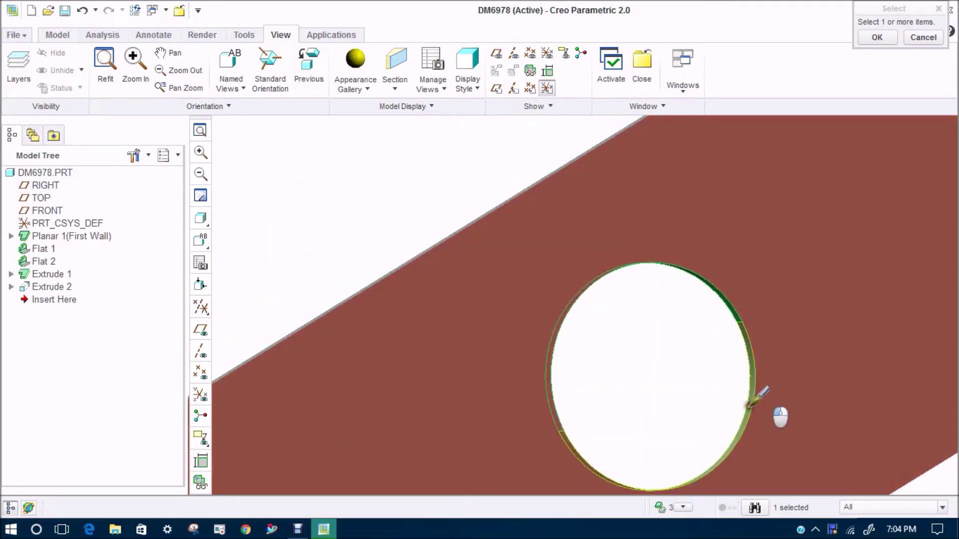
pyautogui.scroll(-4, 749, 406)
pyautogui.moveTo(707, 321); pyautogui.dragTo(496, 286, button='middle')
pyautogui.keyDown('ctrl'); pyautogui.click(496, 286); pyautogui.keyUp('ctrl')
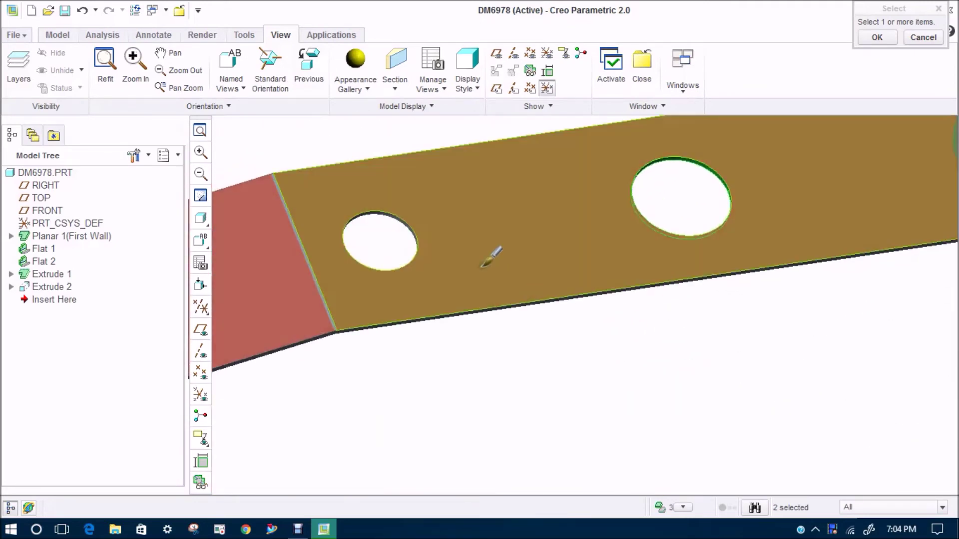
pyautogui.scroll(3, 496, 286)
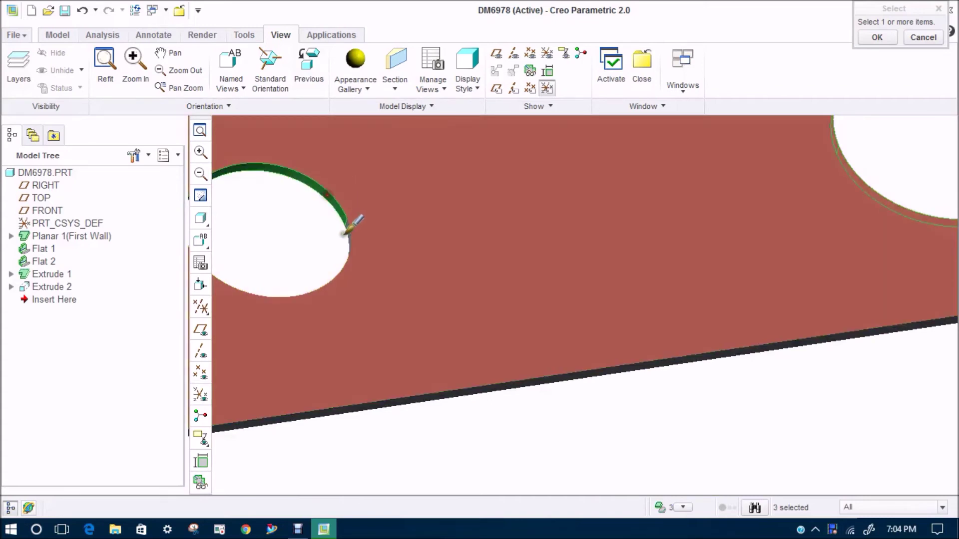
pyautogui.keyDown('ctrl'); pyautogui.click(353, 235); pyautogui.keyUp('ctrl')
pyautogui.scroll(-5, 352, 235)
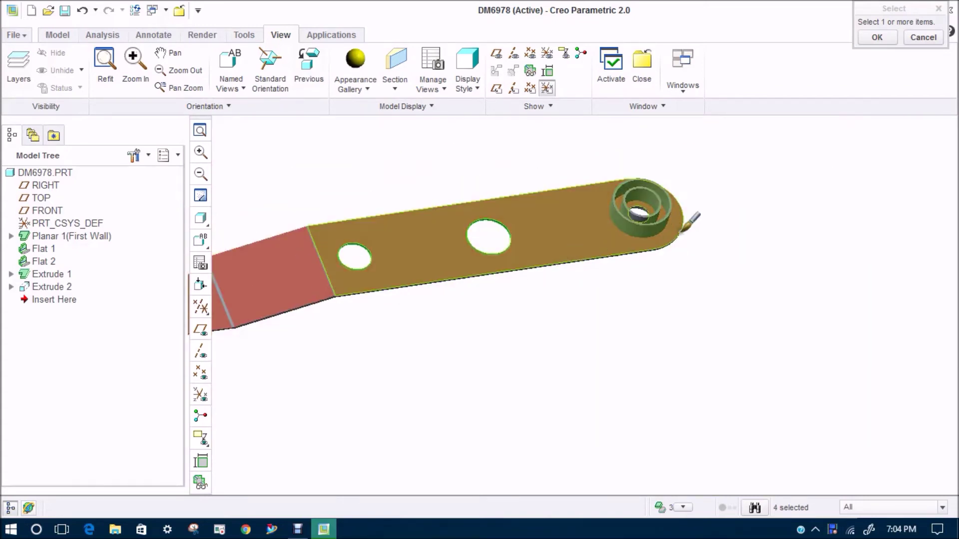
pyautogui.scroll(2, 666, 164)
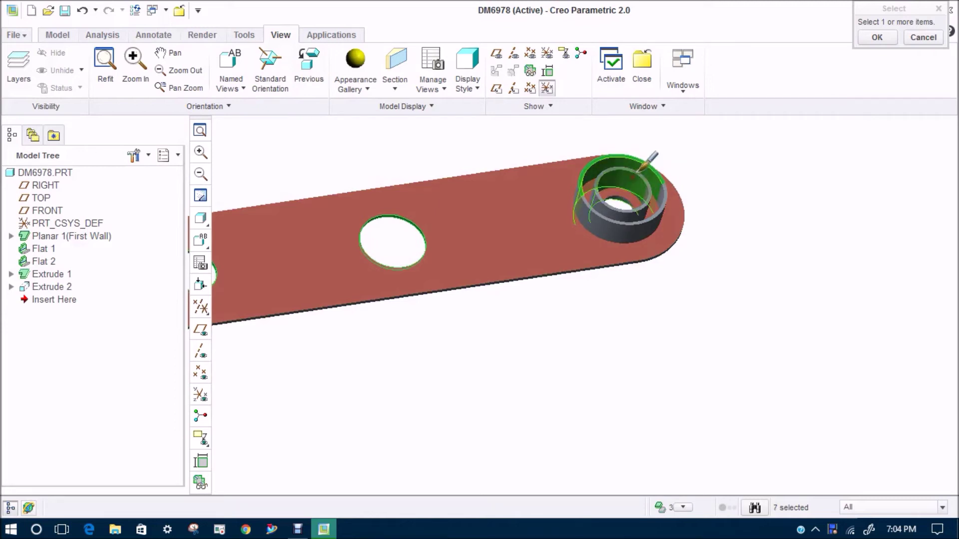
# Step: Add the ring boss surface to the selection and confirm to apply the yellow appearance
pyautogui.moveTo(649, 184); pyautogui.dragTo(658, 201, button='middle')
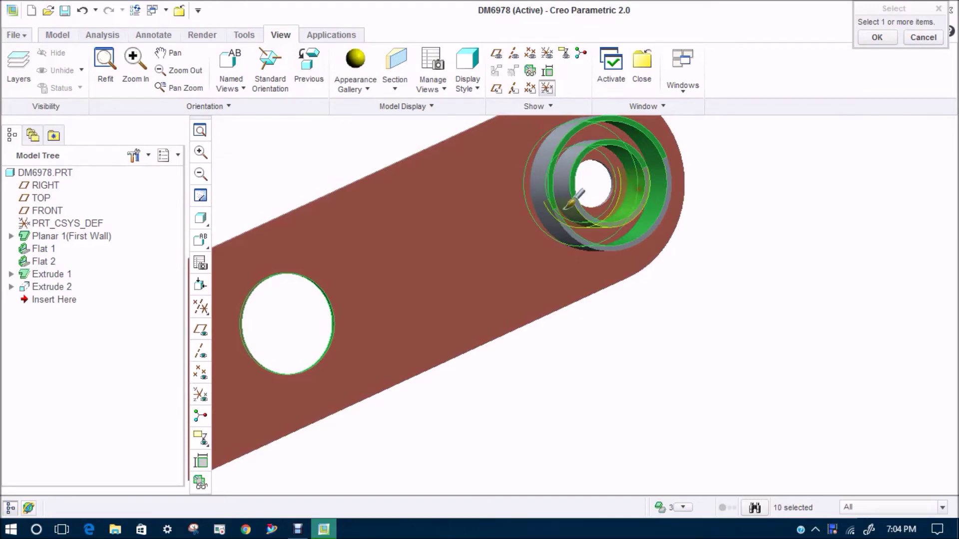
pyautogui.keyDown('ctrl'); pyautogui.click(569, 220); pyautogui.keyUp('ctrl')
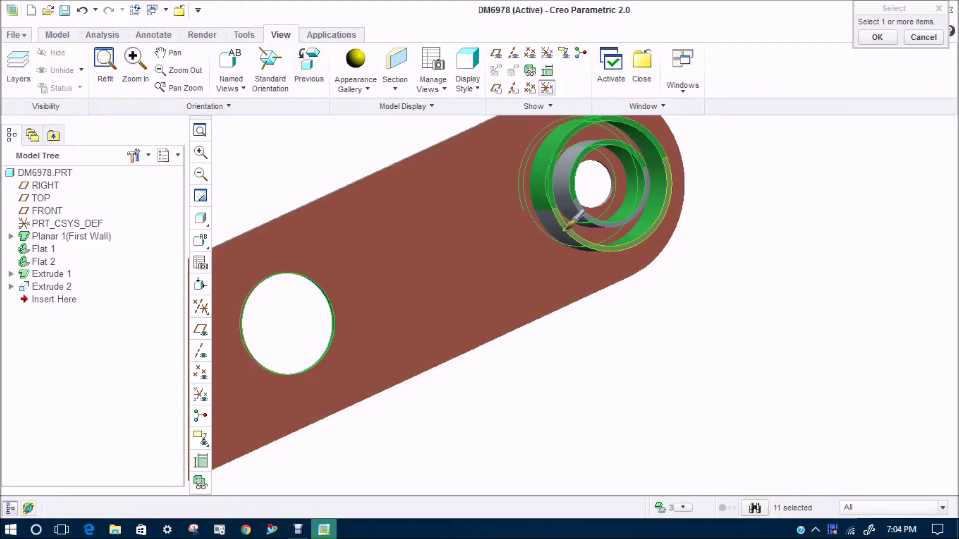
pyautogui.moveTo(577, 238); pyautogui.dragTo(591, 212, button='middle')
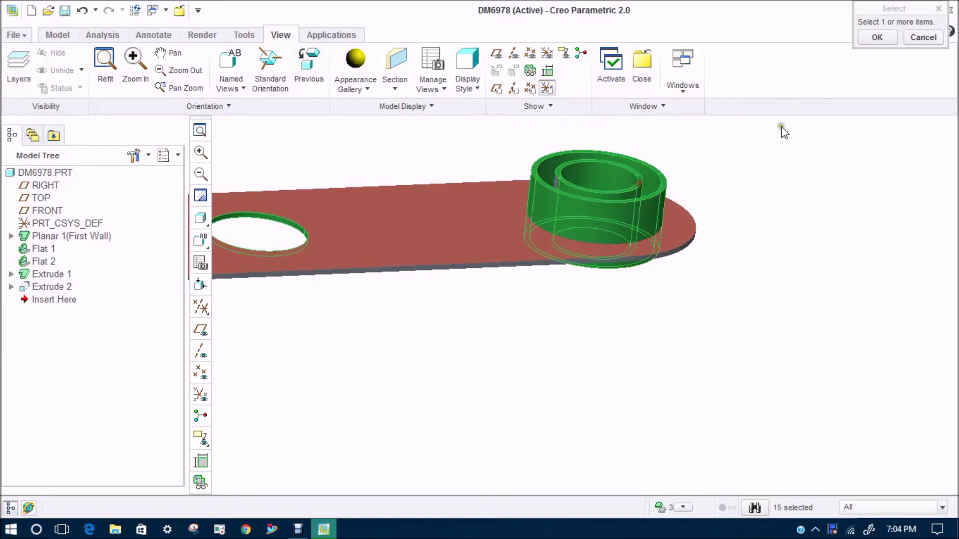
pyautogui.click(877, 38)
pyautogui.scroll(-3, 649, 215)
pyautogui.moveTo(650, 215); pyautogui.dragTo(628, 133, button='middle')
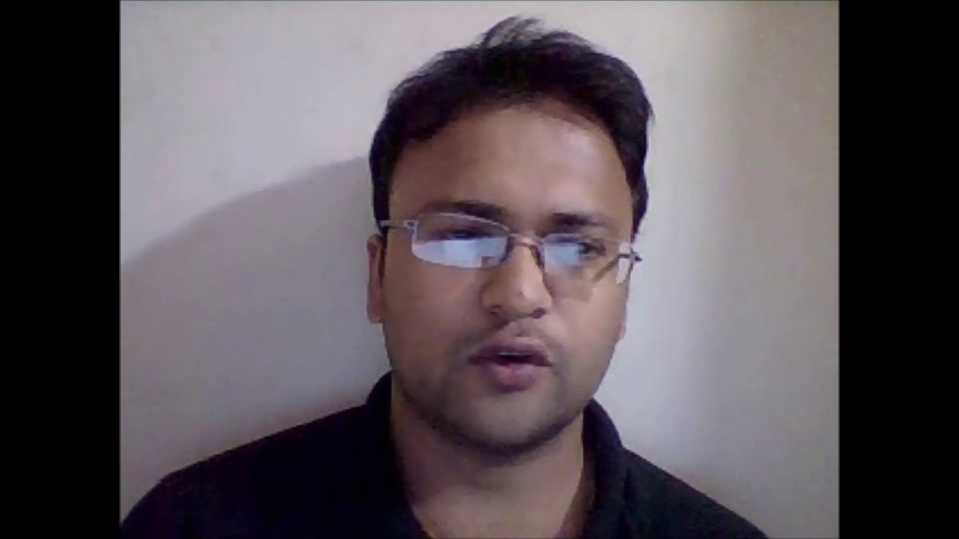